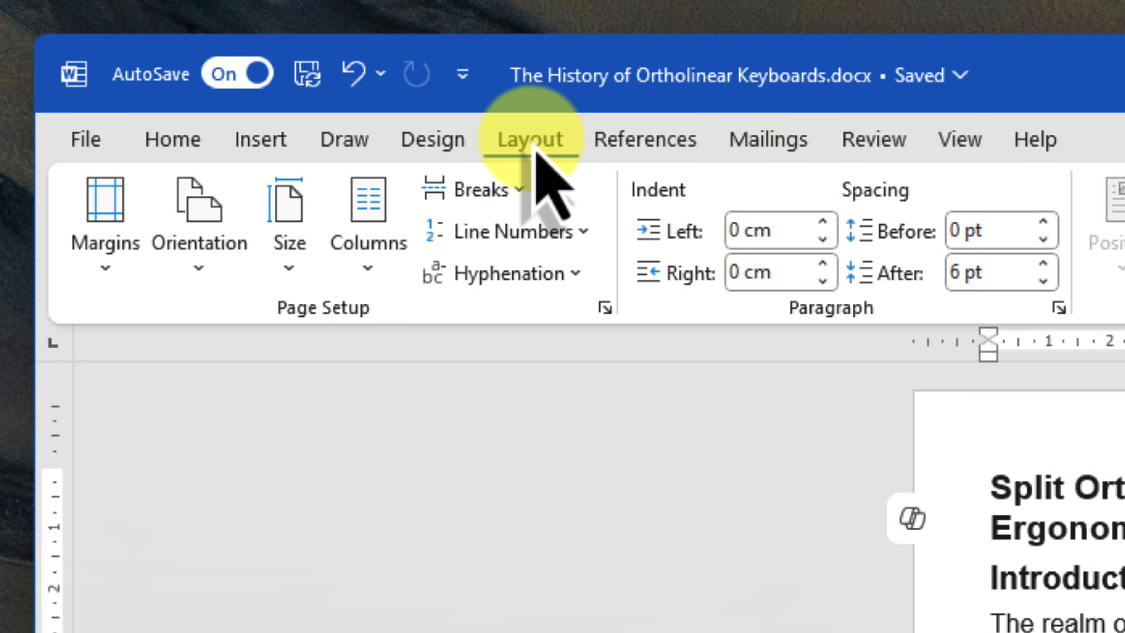
# Step: Open the custom margin settings for the document and set the top margin to 2 cm
pyautogui.click(536, 150)
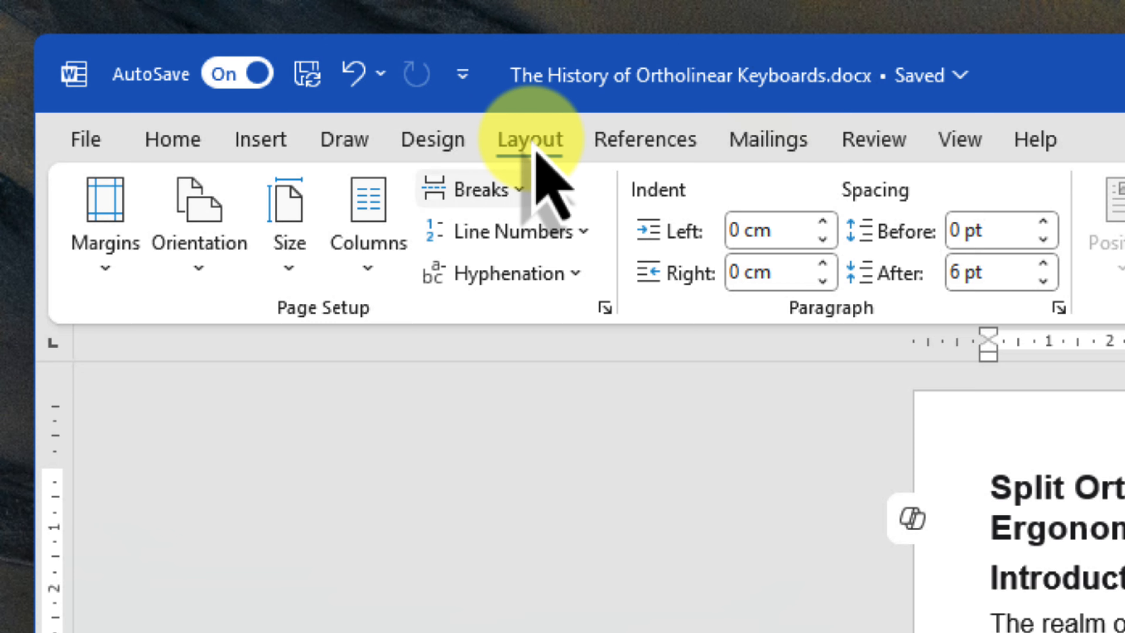
pyautogui.click(100, 262)
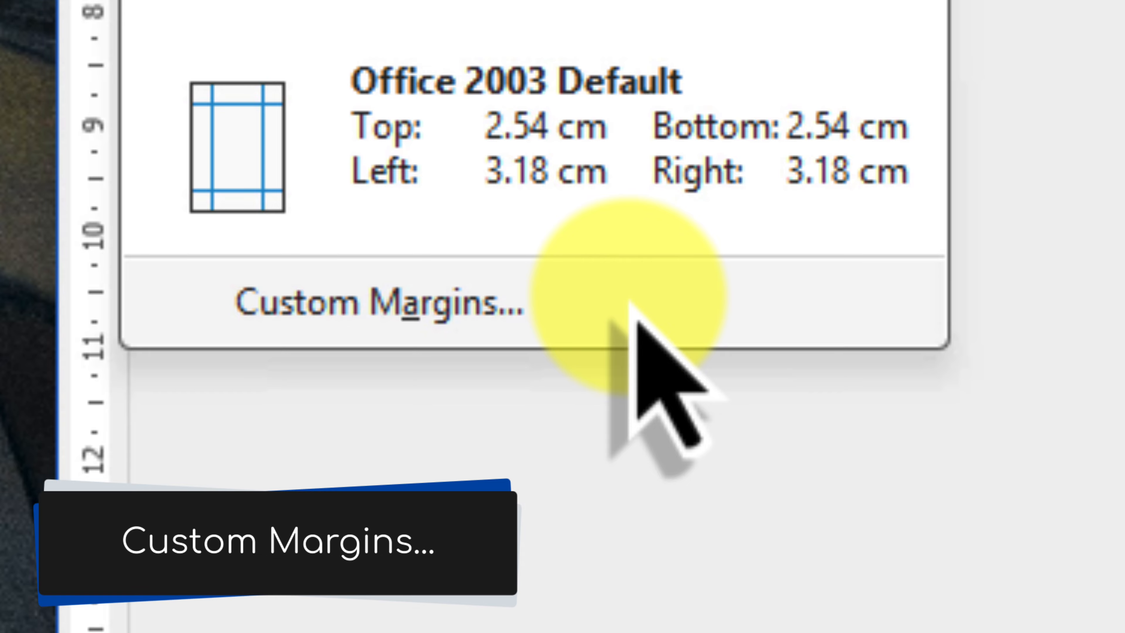
pyautogui.click(628, 295)
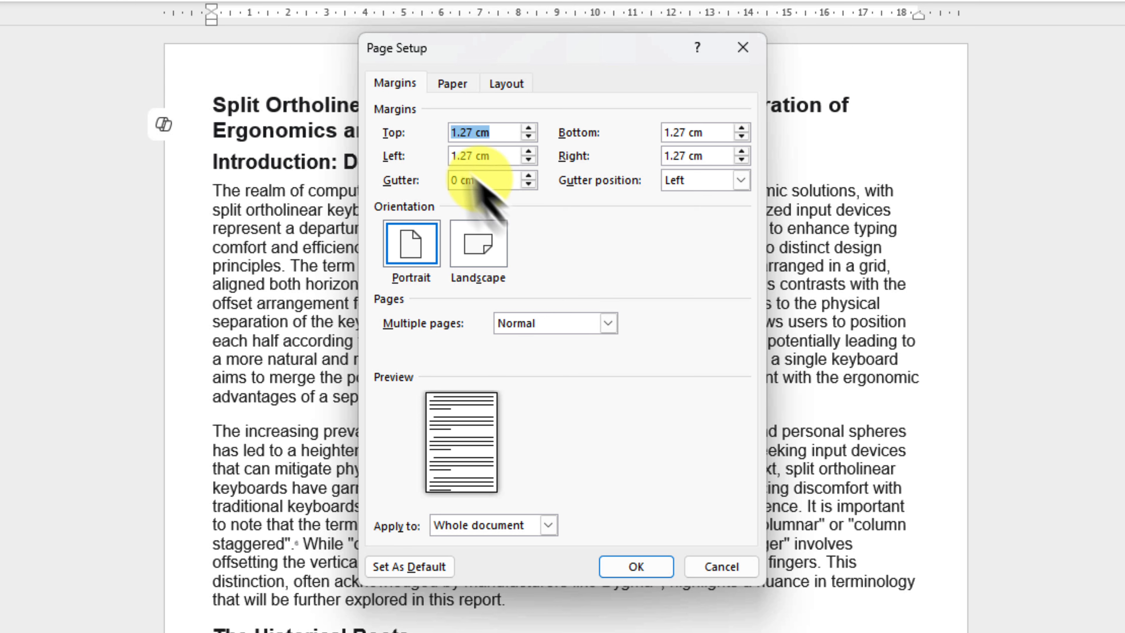
pyautogui.click(383, 95)
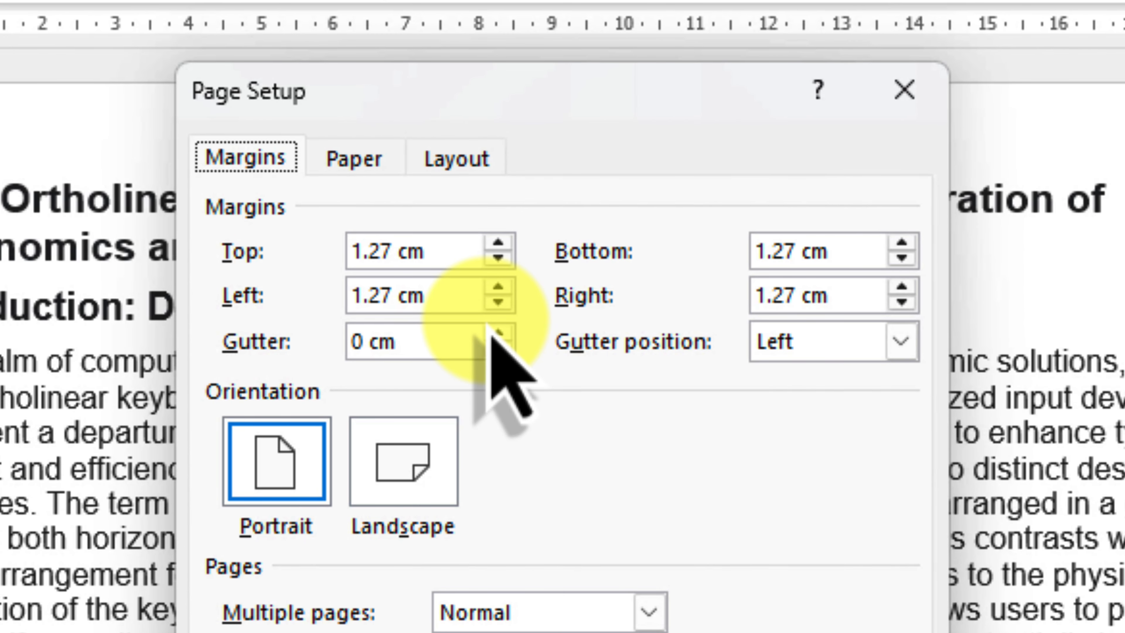
pyautogui.click(444, 258)
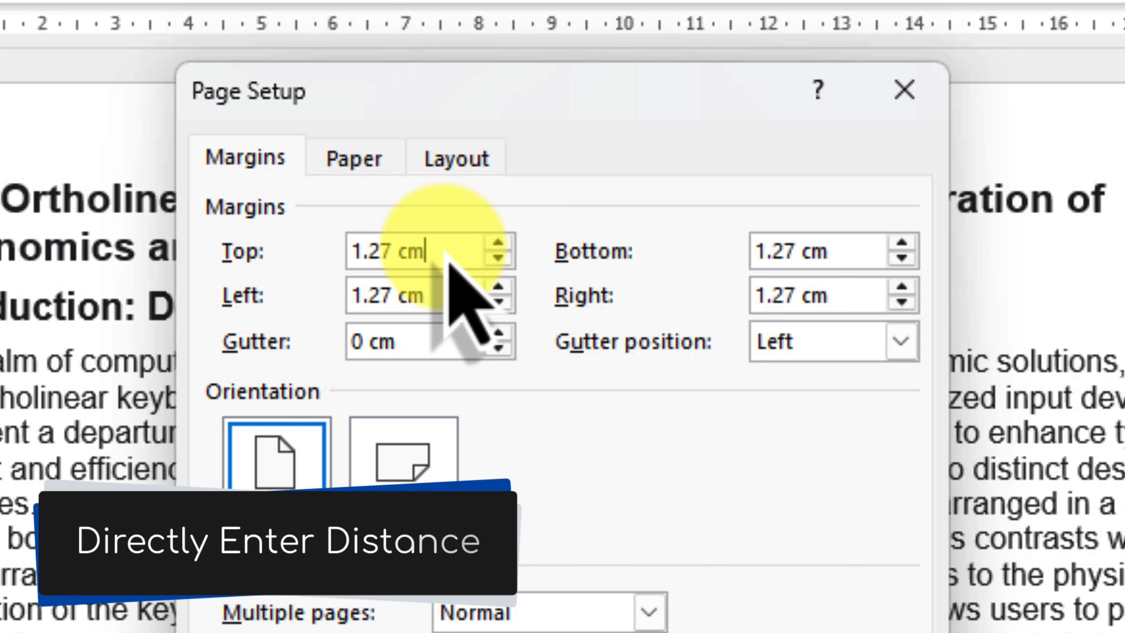
pyautogui.click(445, 260)
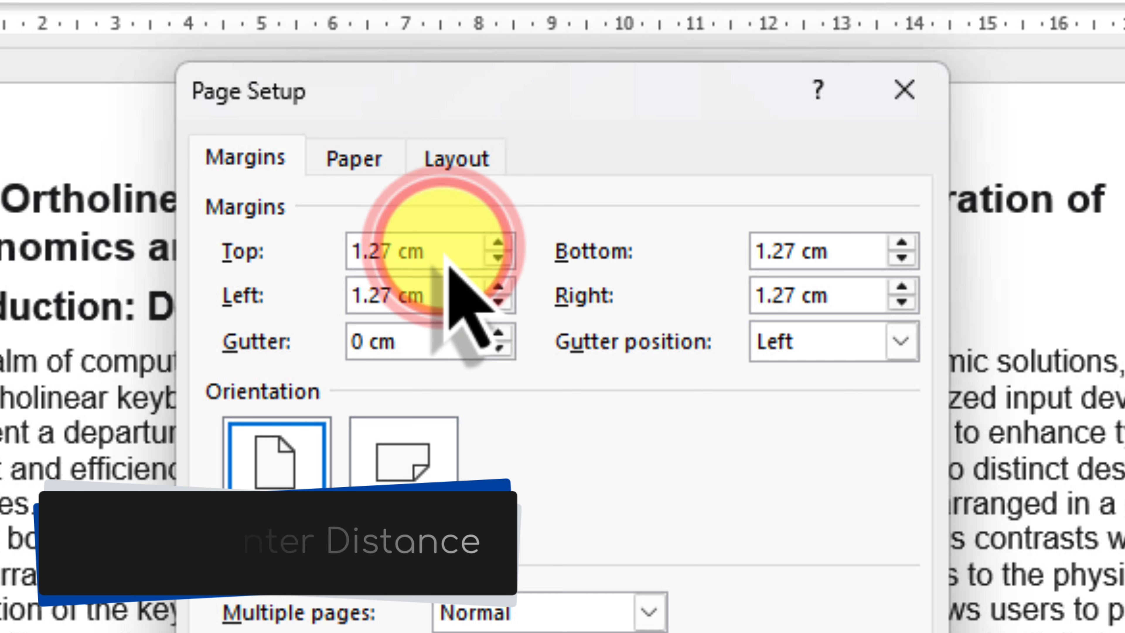
pyautogui.moveTo(443, 252); pyautogui.dragTo(320, 274)
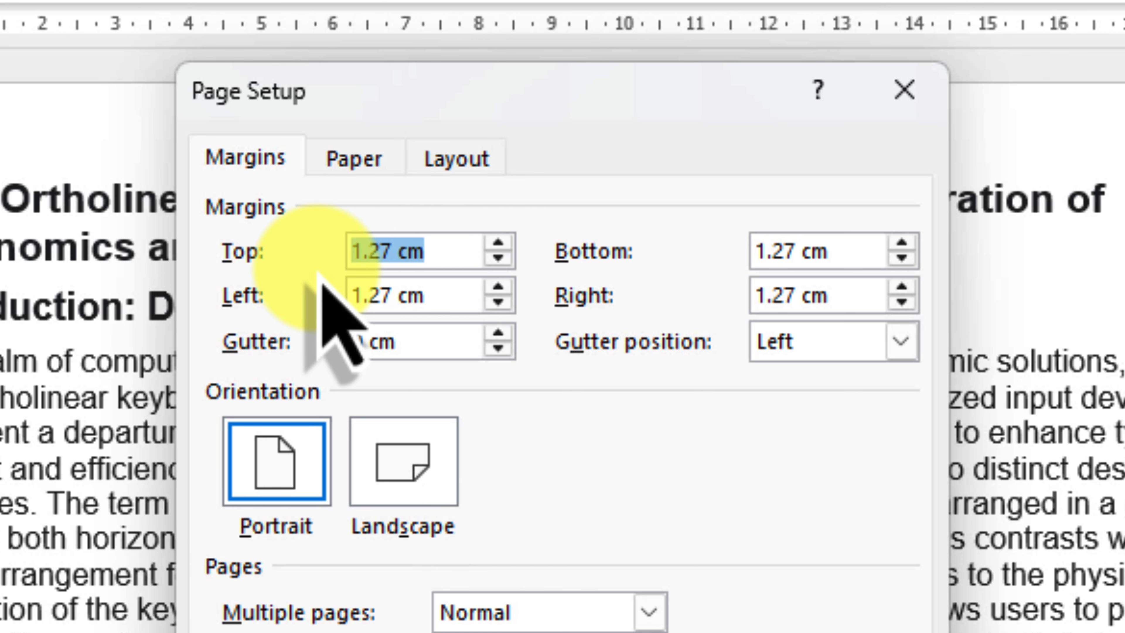
pyautogui.write('2cm')
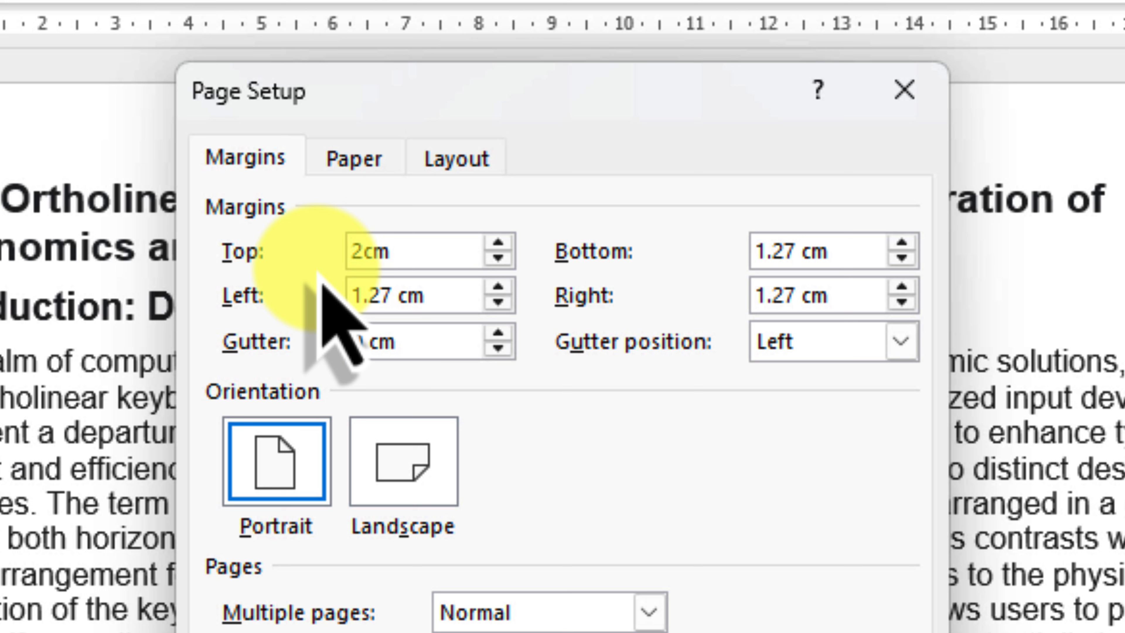
pyautogui.press('Tab')
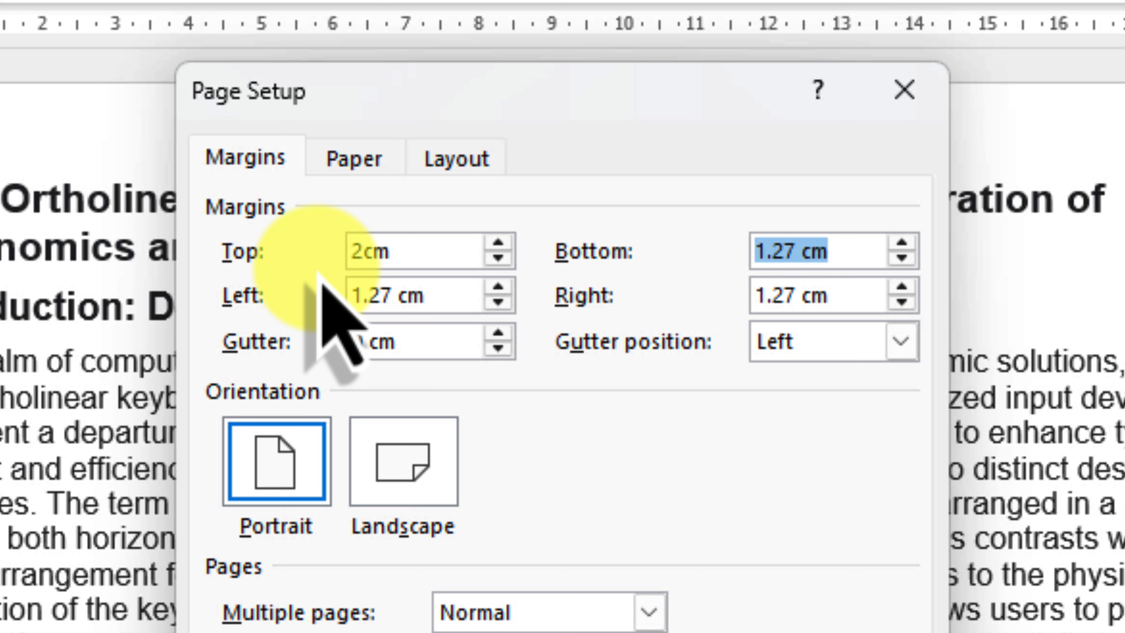
# Step: Set the bottom, left and right page margins to 2 cm each
pyautogui.write('2cm')
pyautogui.press('Tab')
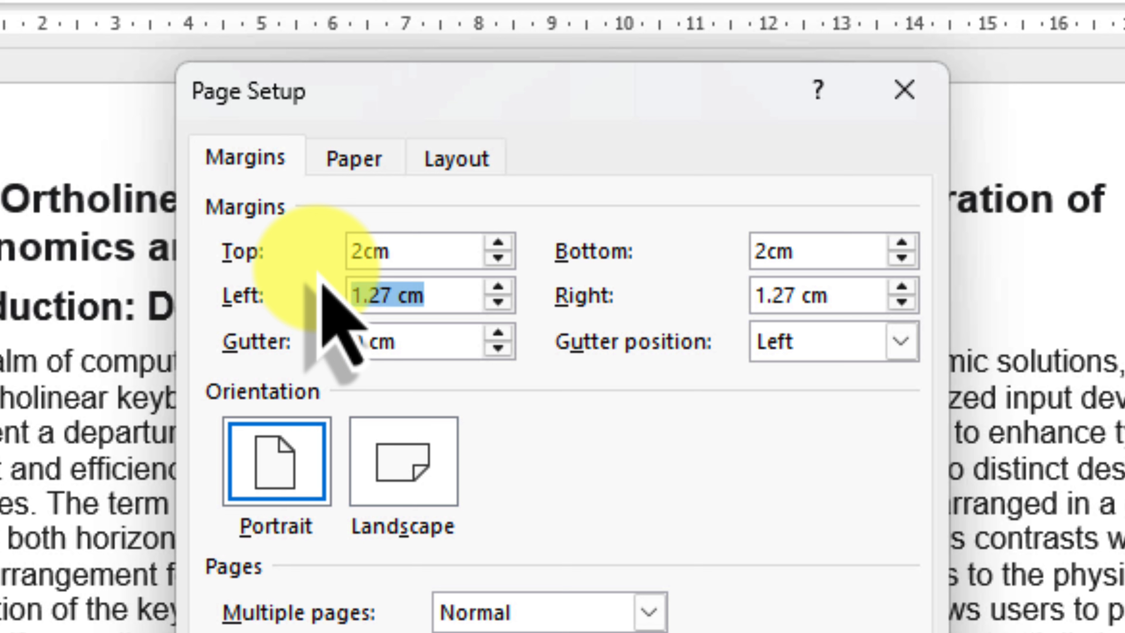
pyautogui.write('2cm')
pyautogui.press('Tab')
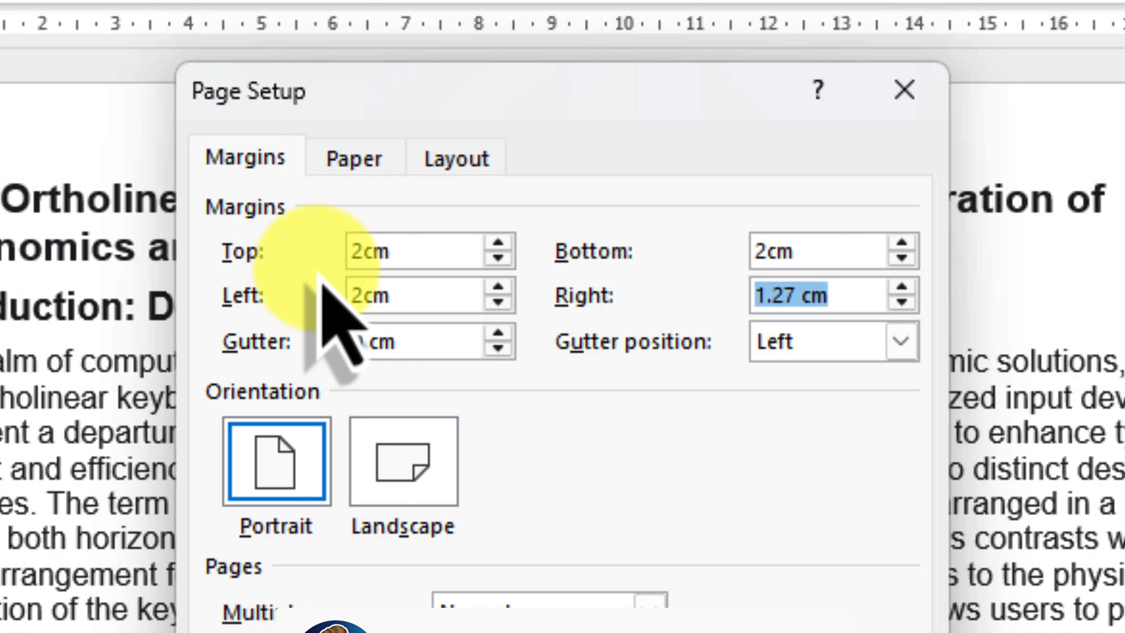
pyautogui.write('2cm')
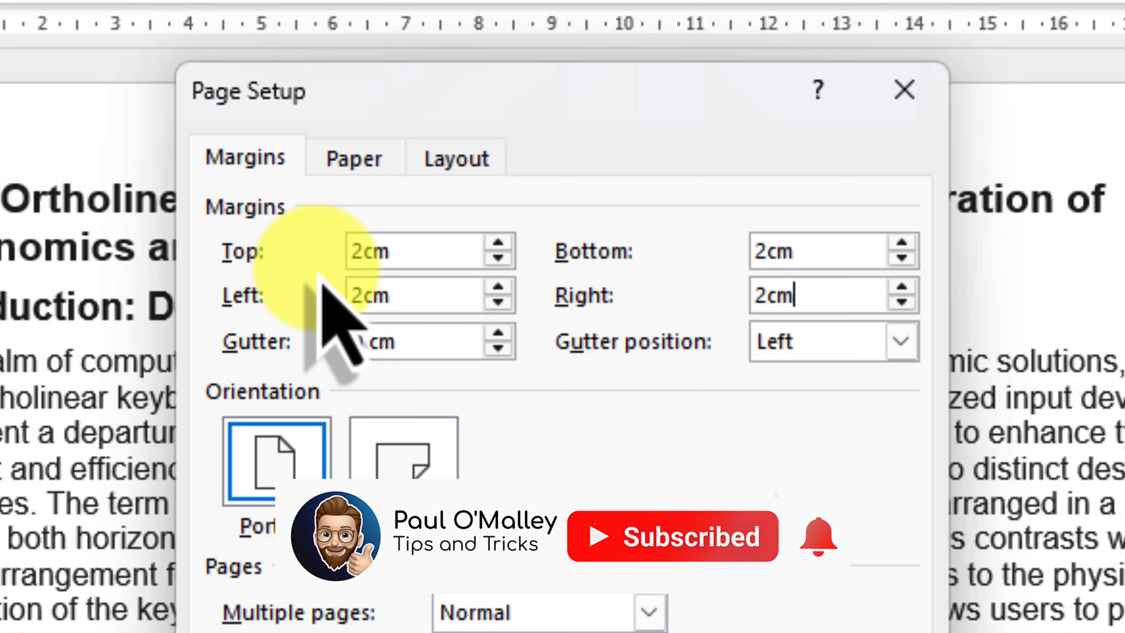
pyautogui.press('Tab')
# Step: Choose Portrait as the page orientation and apply the page setup to the whole document
pyautogui.click(711, 458)
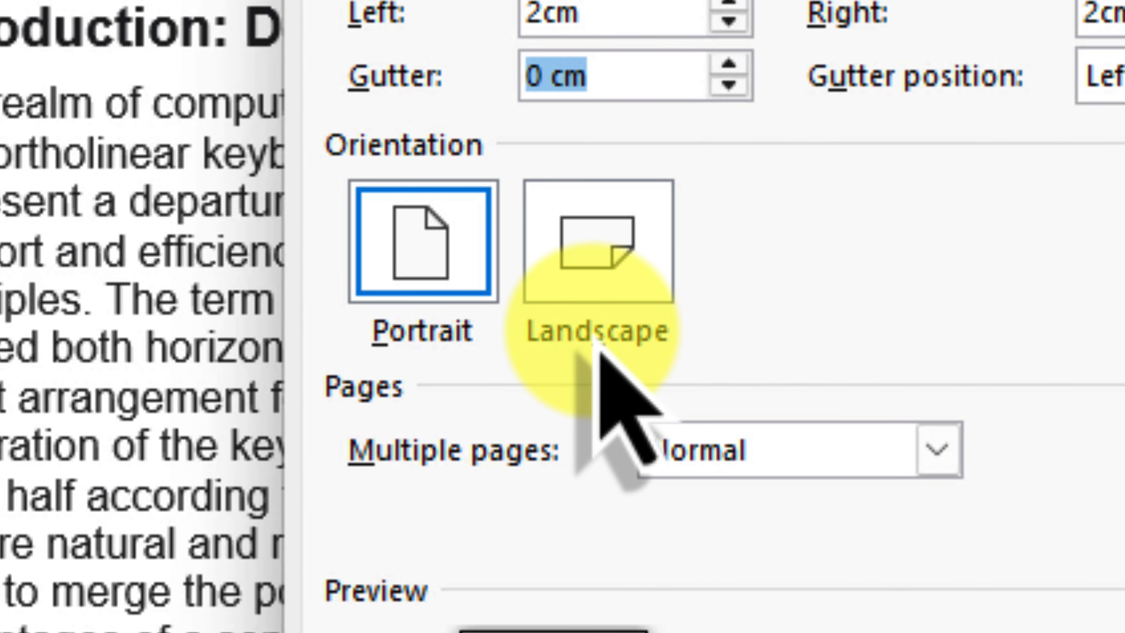
pyautogui.click(420, 272)
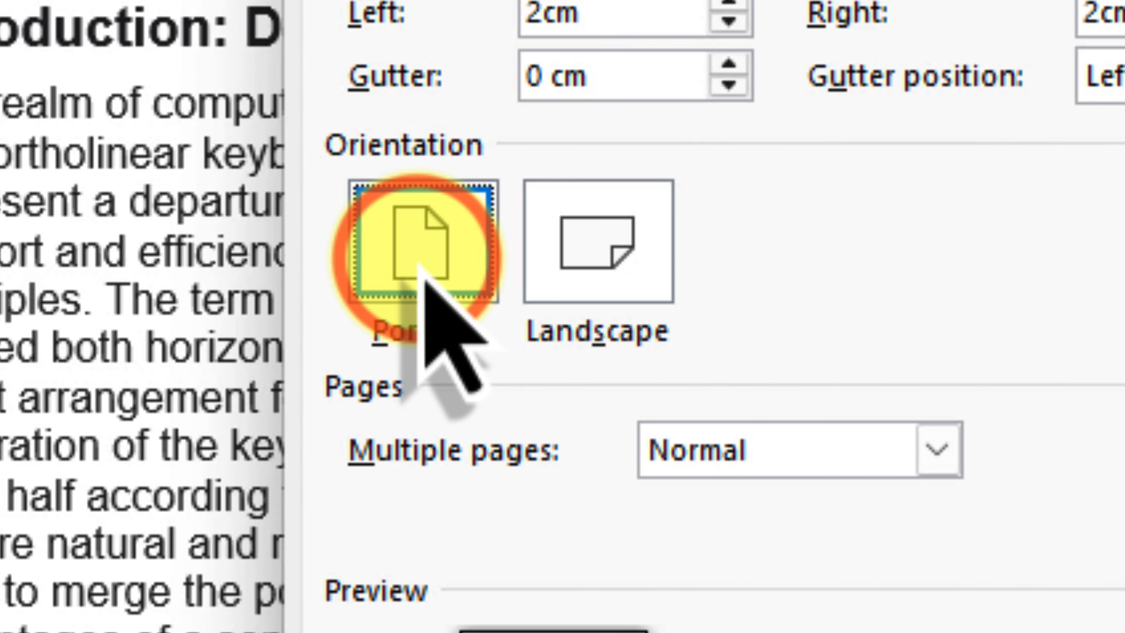
pyautogui.click(621, 237)
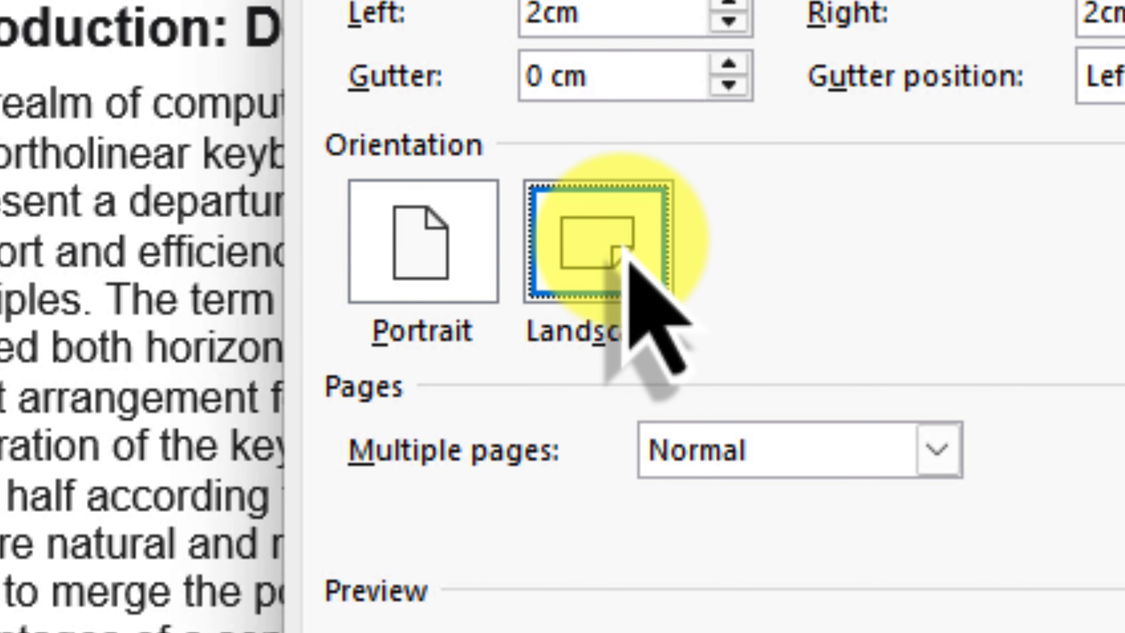
pyautogui.click(423, 248)
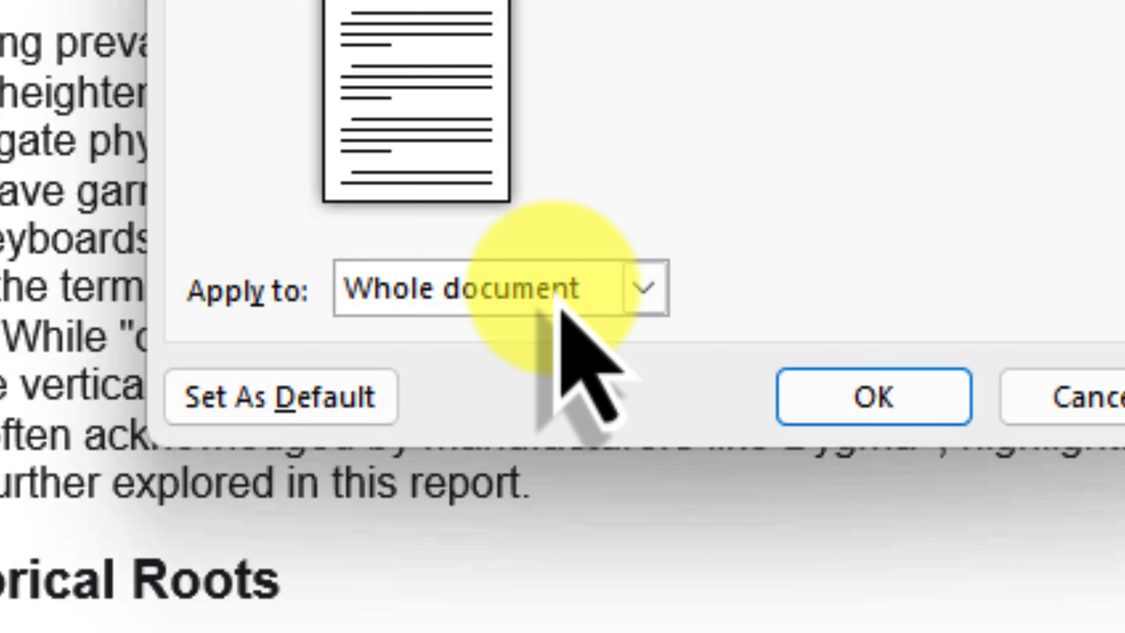
pyautogui.click(944, 395)
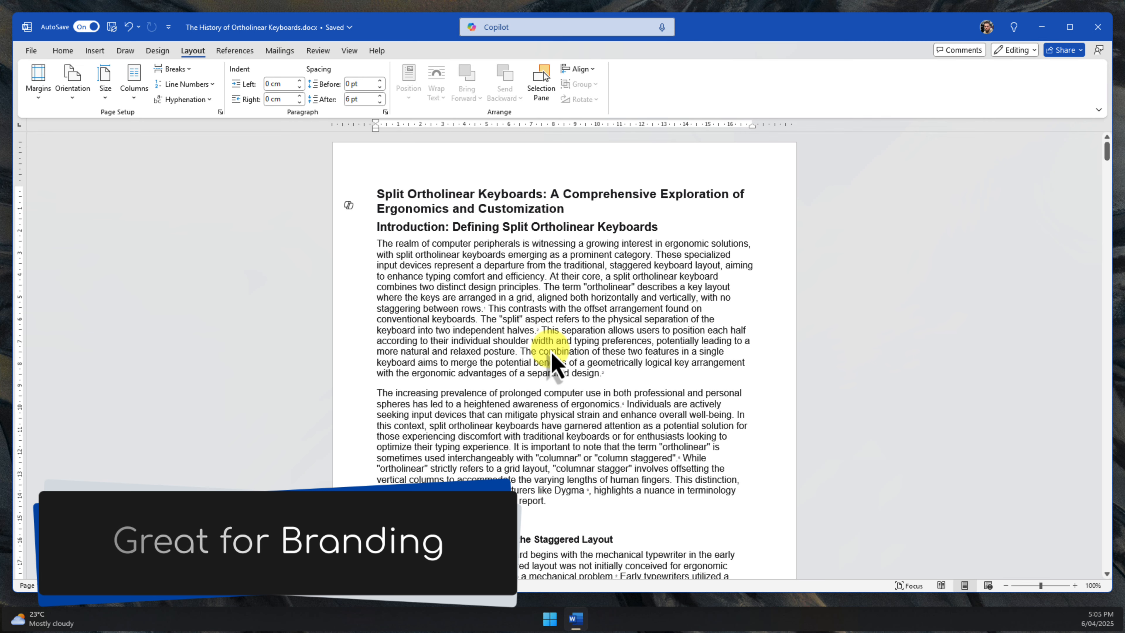
pyautogui.click(39, 88)
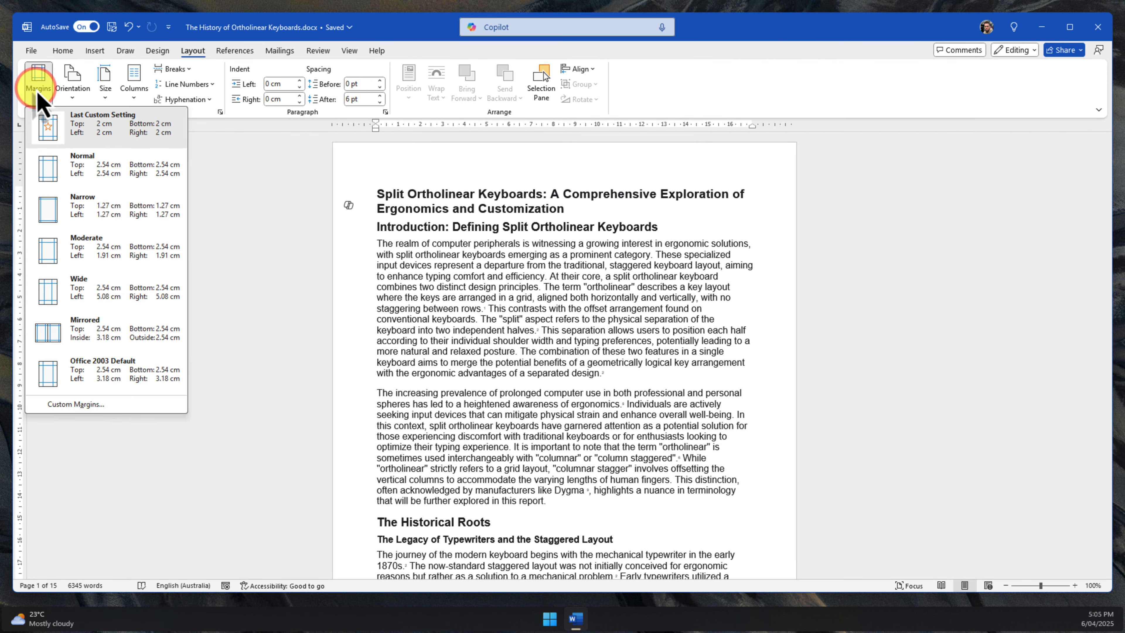
pyautogui.click(126, 406)
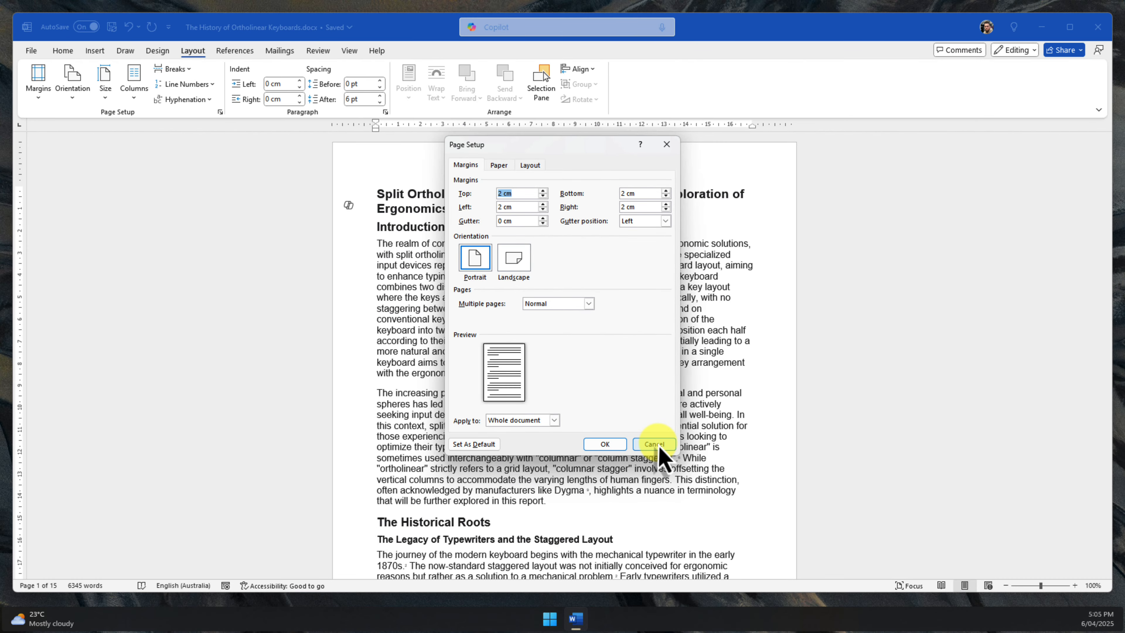
pyautogui.click(658, 446)
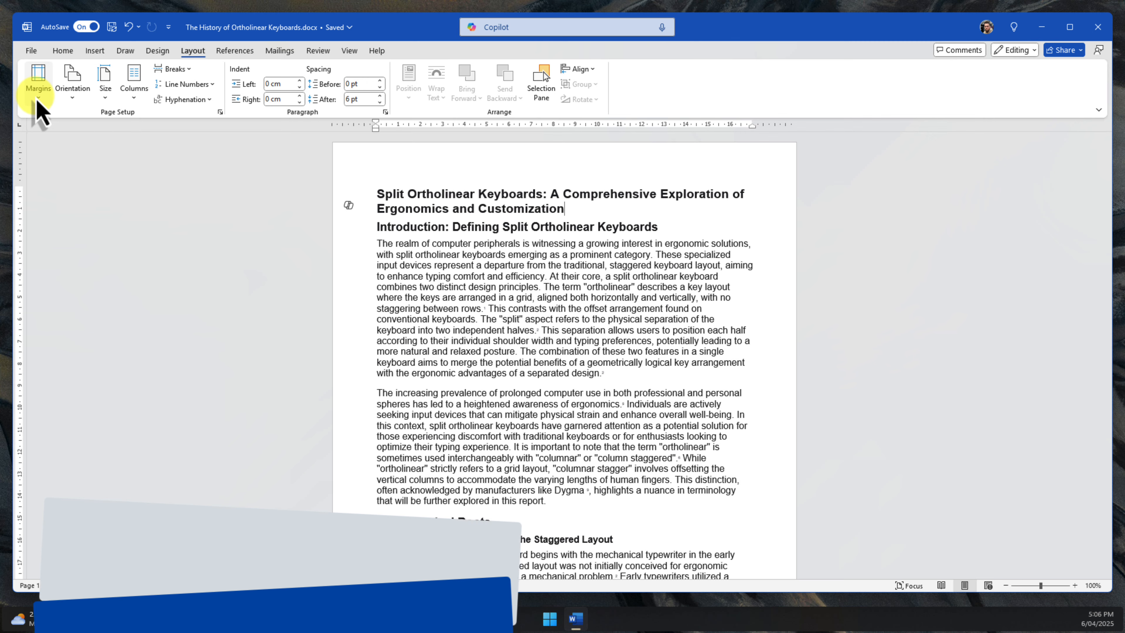
# Step: Reopen the custom margin settings and set the multiple pages option to Mirror margins
pyautogui.click(37, 102)
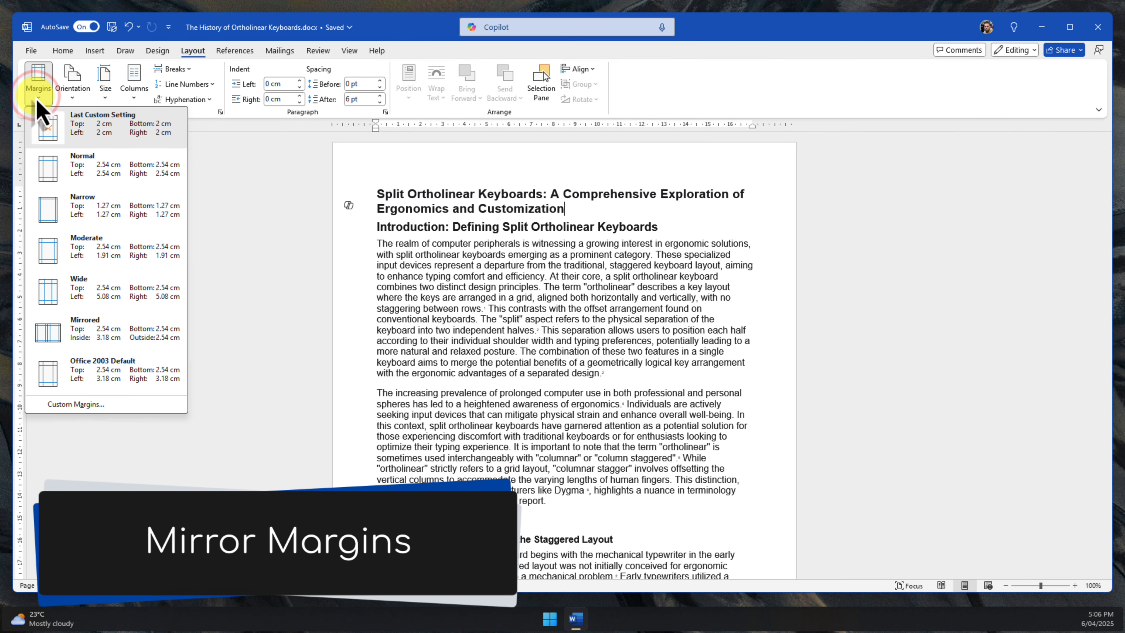
pyautogui.click(126, 406)
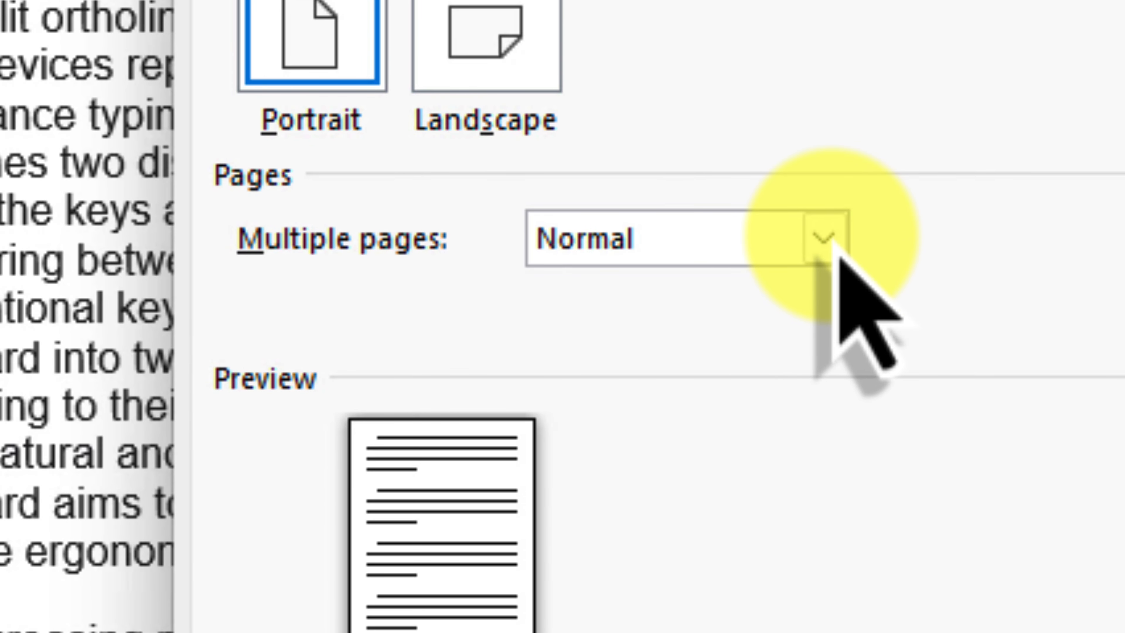
pyautogui.click(833, 241)
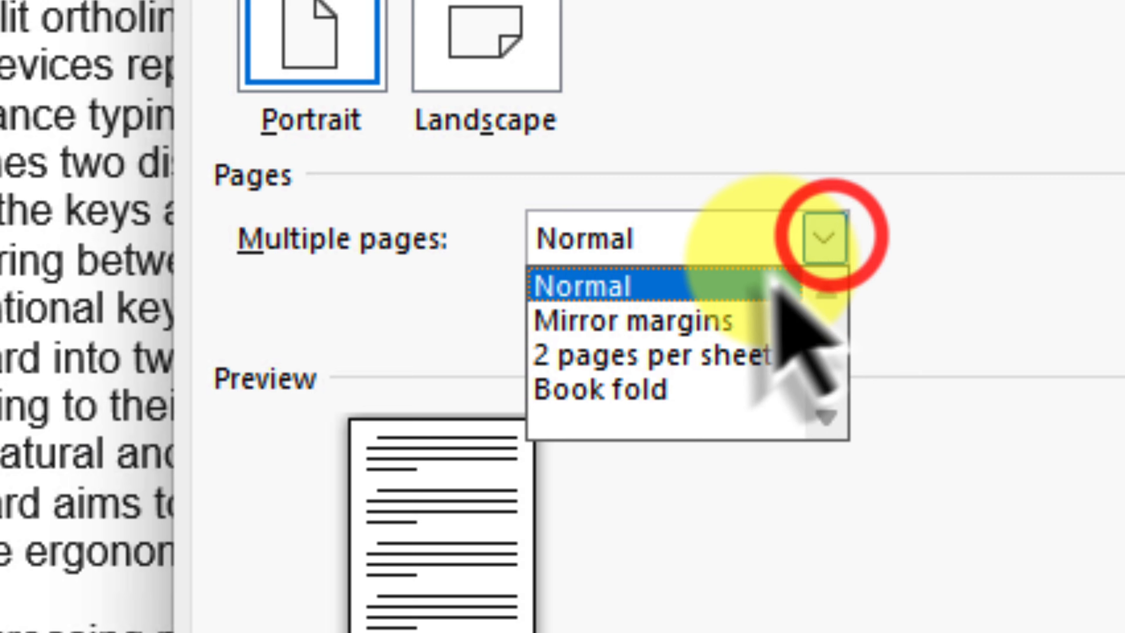
pyautogui.click(634, 320)
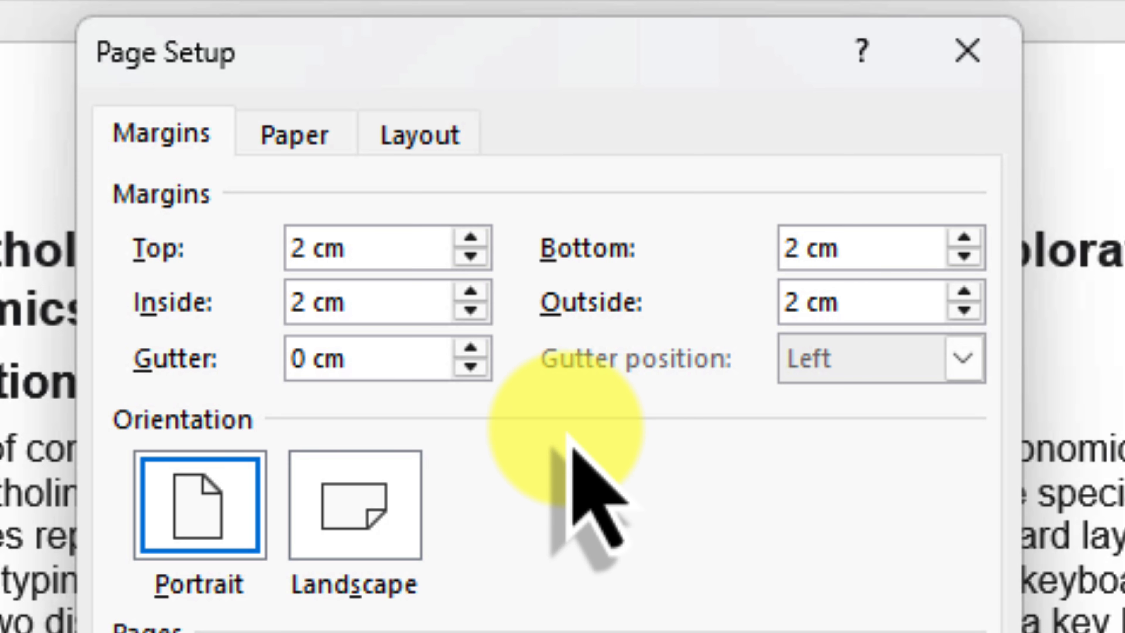
# Step: Set the inside and outside margins to 2.5 cm each and apply them to the whole document
pyautogui.moveTo(343, 302); pyautogui.dragTo(256, 303)
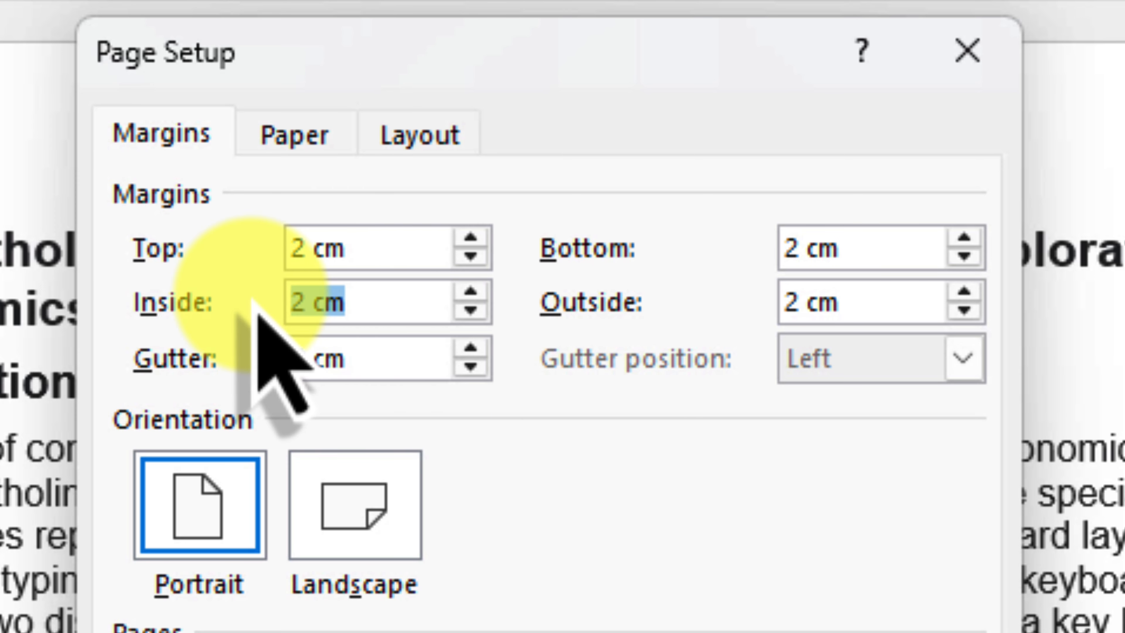
pyautogui.write('2.5cm')
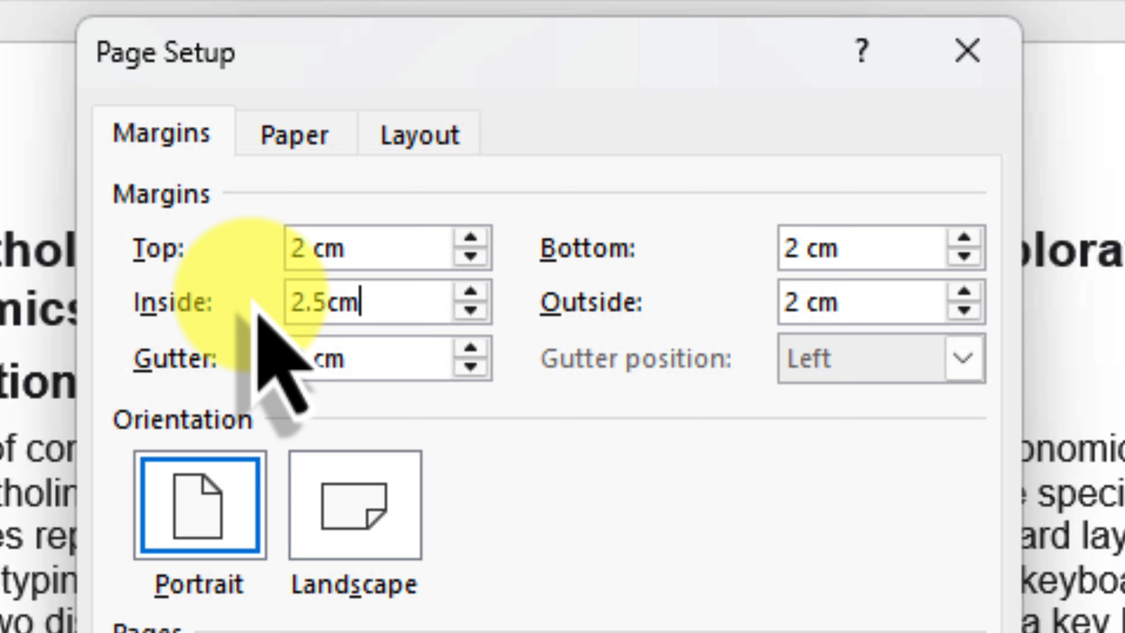
pyautogui.press('Tab')
pyautogui.write('2.')
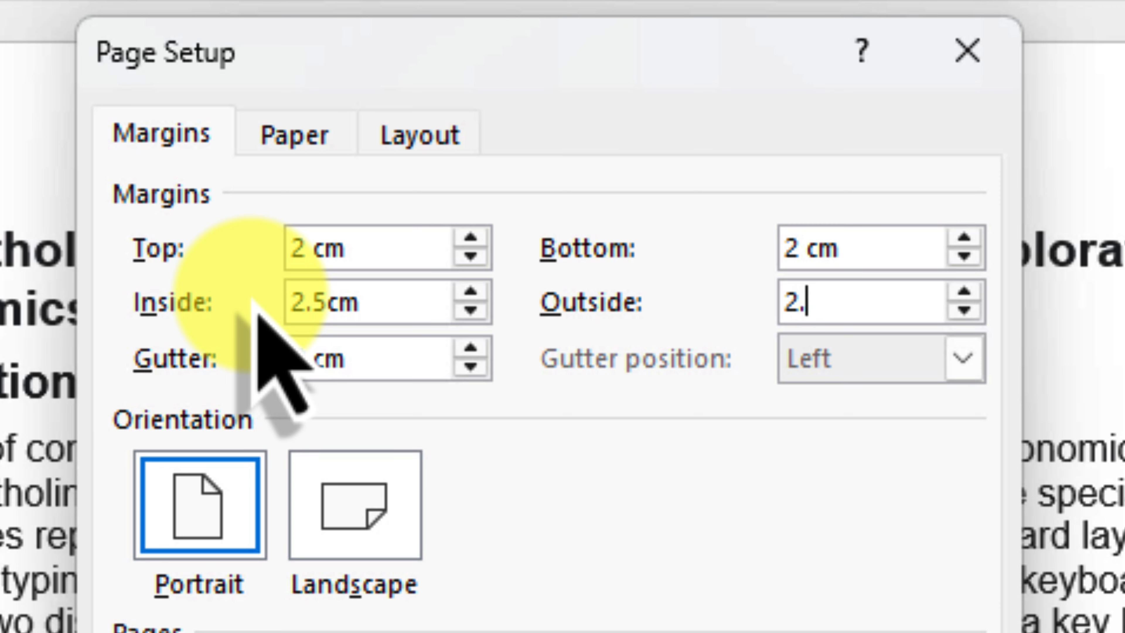
pyautogui.write('5cm')
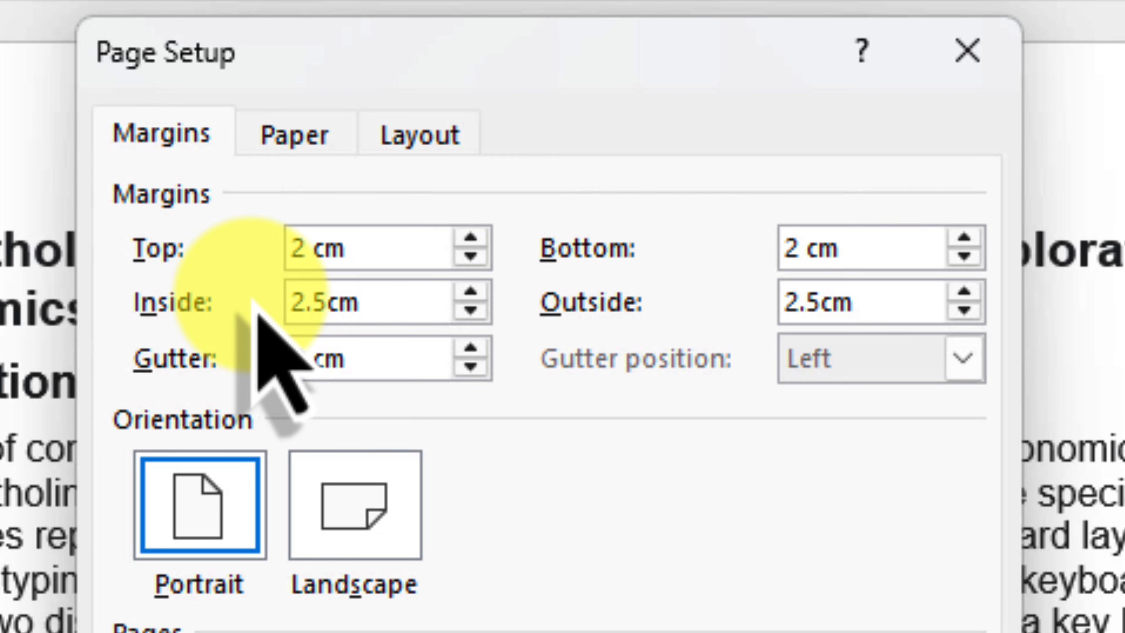
pyautogui.press('Tab')
pyautogui.click(753, 467)
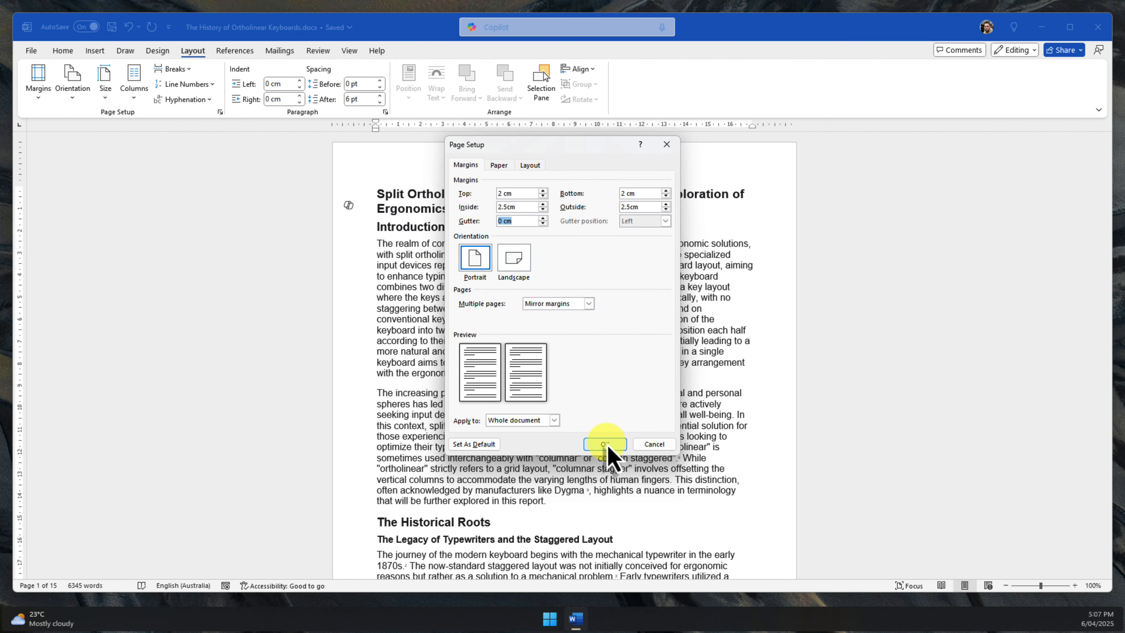
pyautogui.click(606, 443)
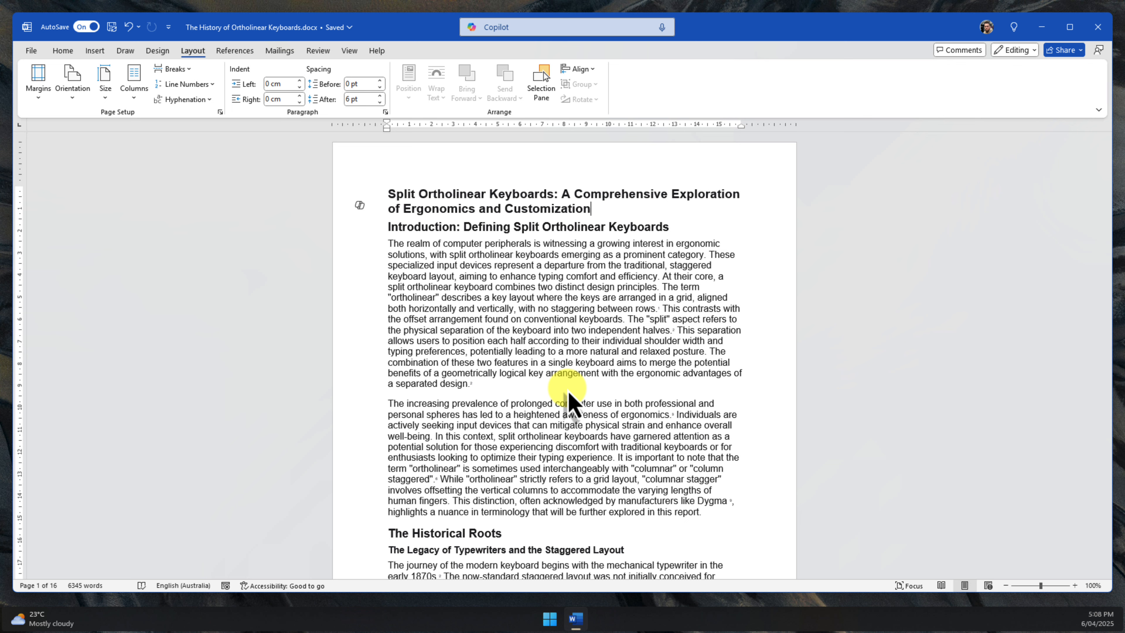
# Step: Open the custom margin settings again and set the gutter to 1 cm
pyautogui.click(193, 52)
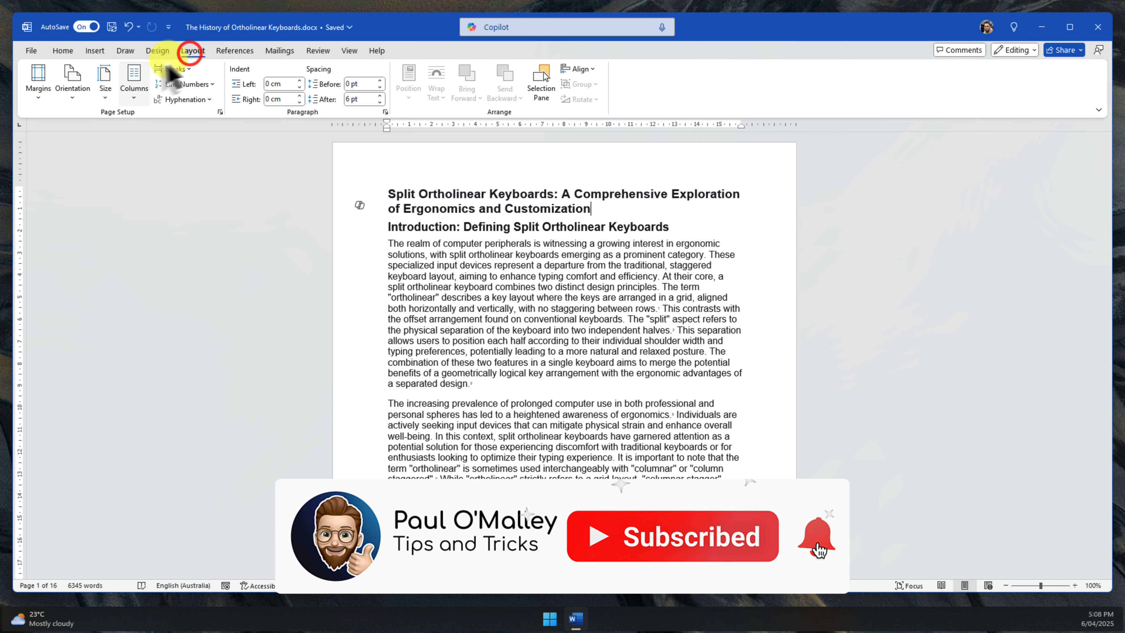
pyautogui.click(41, 99)
pyautogui.click(98, 403)
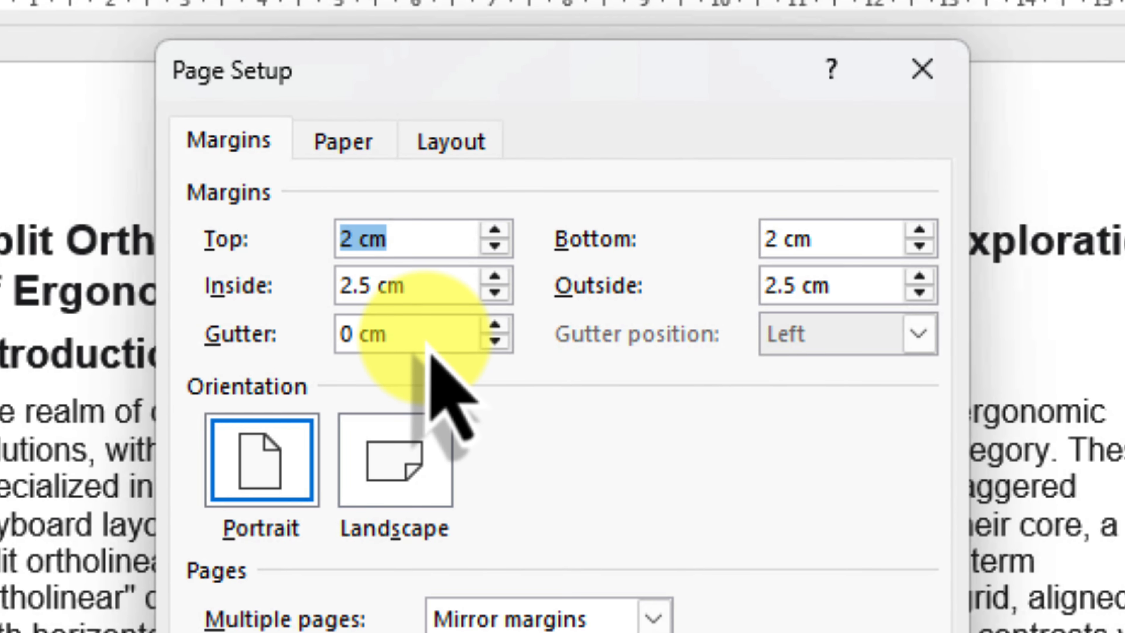
pyautogui.click(522, 222)
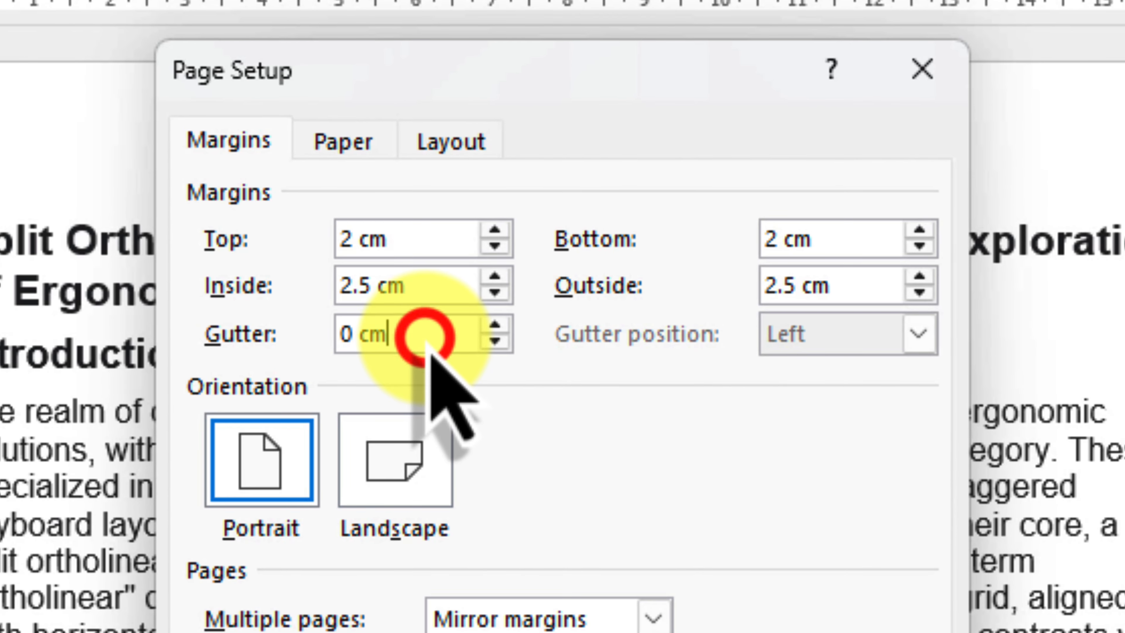
pyautogui.moveTo(425, 338); pyautogui.dragTo(310, 372)
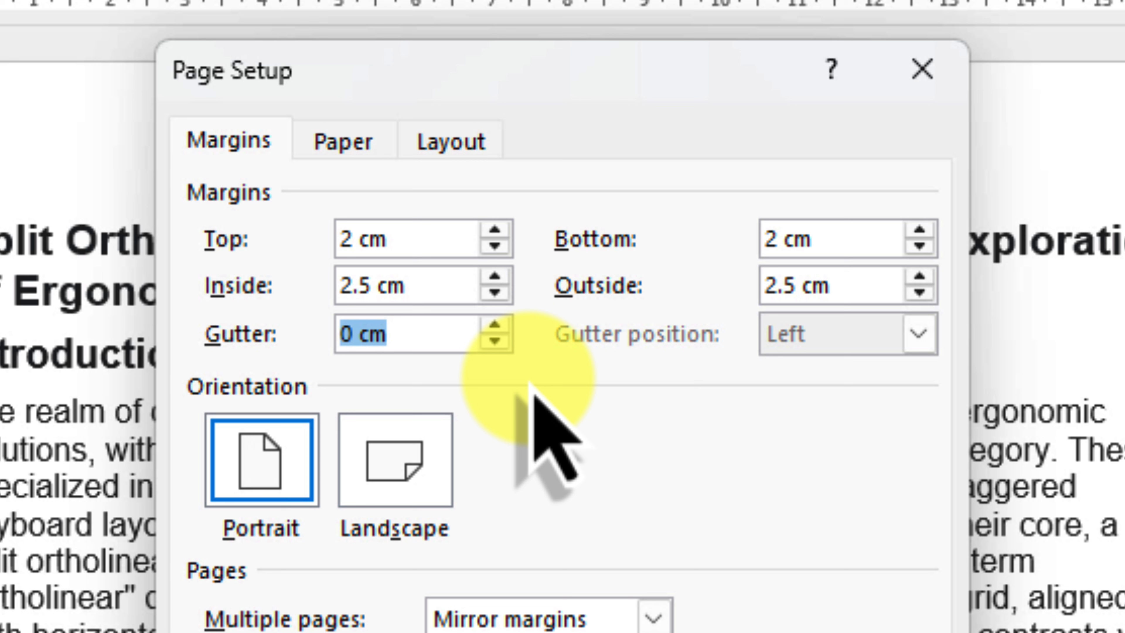
pyautogui.write('1cm')
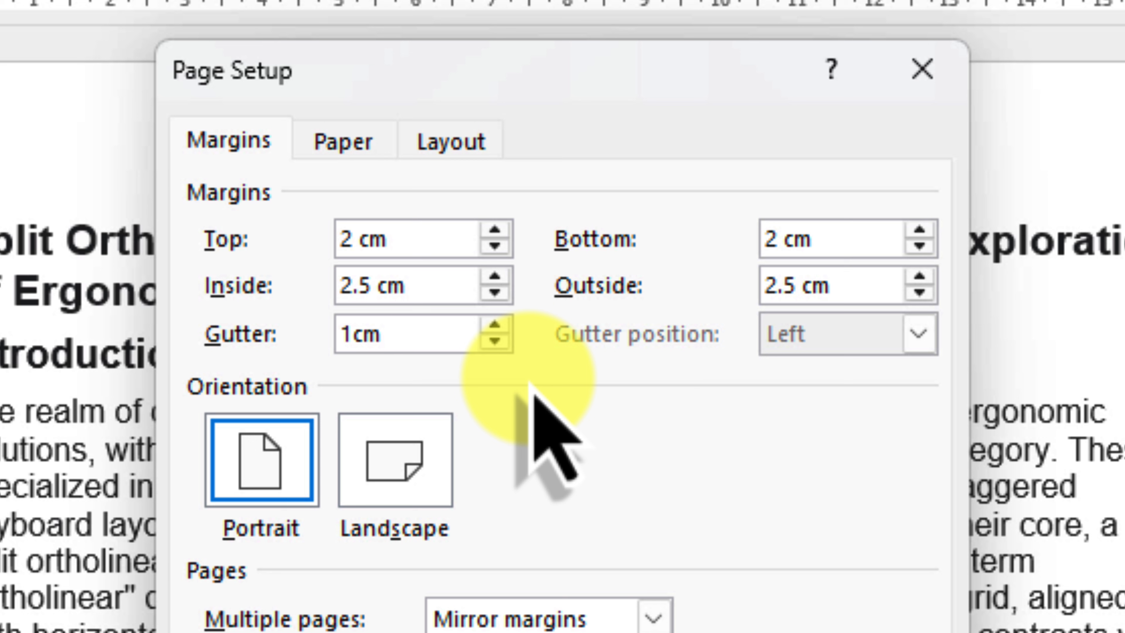
# Step: Apply the page setup with the 1 cm gutter to the whole document
pyautogui.press('Tab')
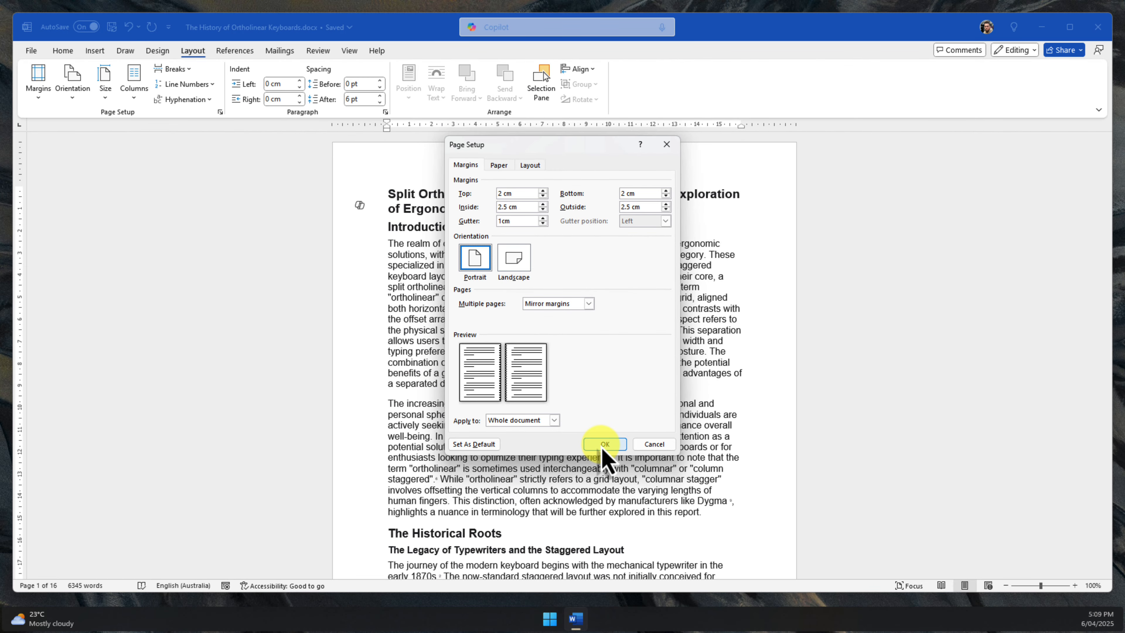
pyautogui.click(603, 445)
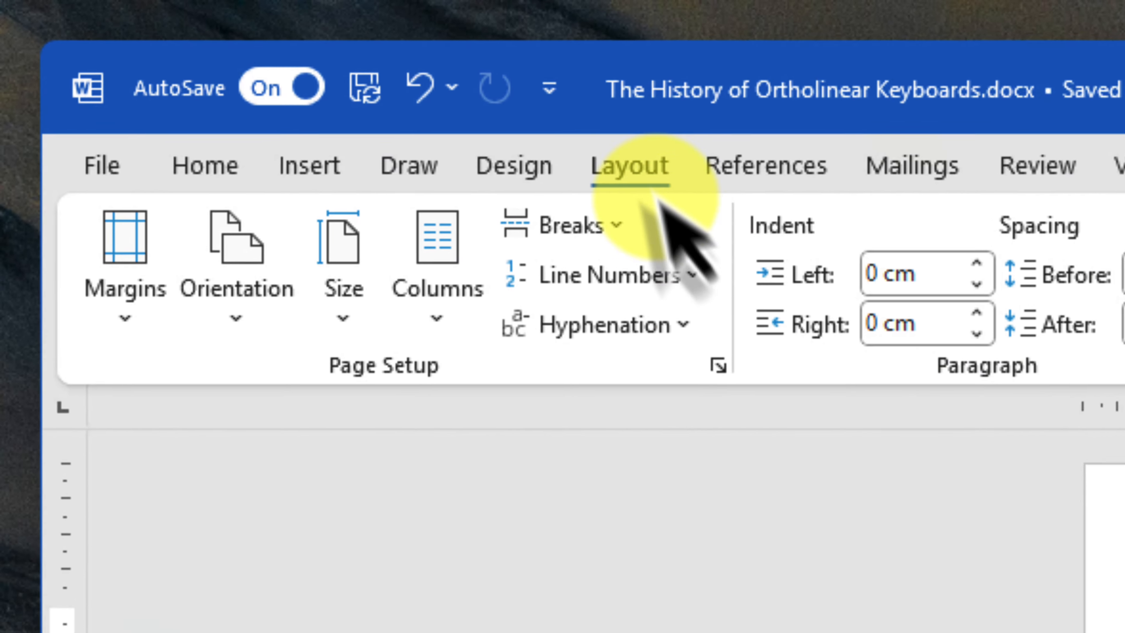
# Step: Insert a Next Page section break before the "Introduction: Defining Split Ortholinear Keyboards" heading
pyautogui.click(196, 51)
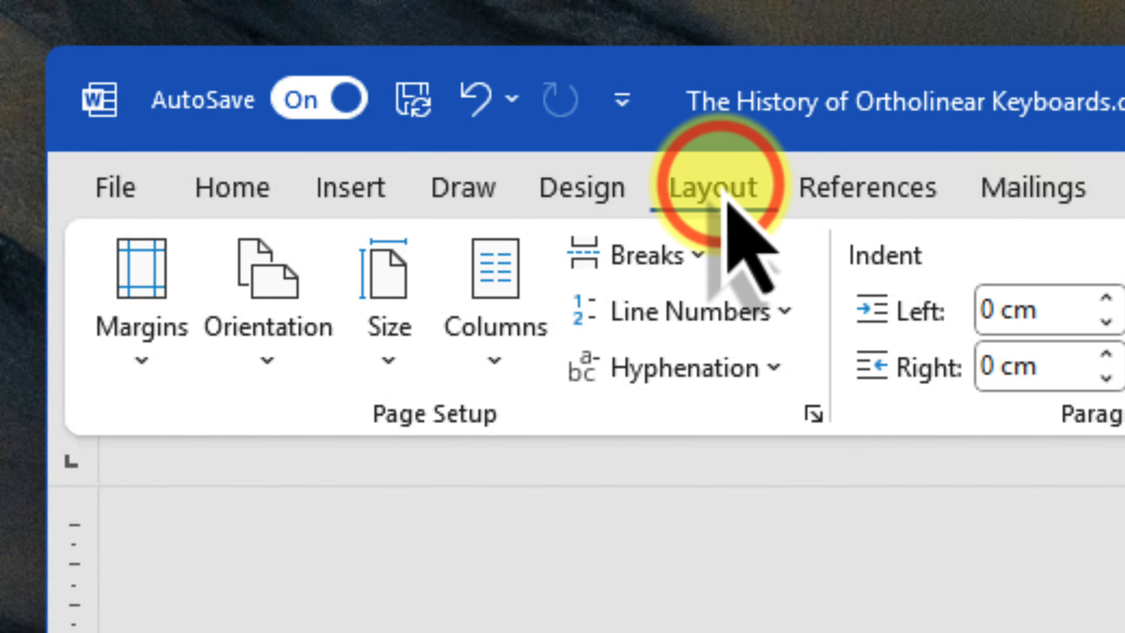
pyautogui.click(693, 258)
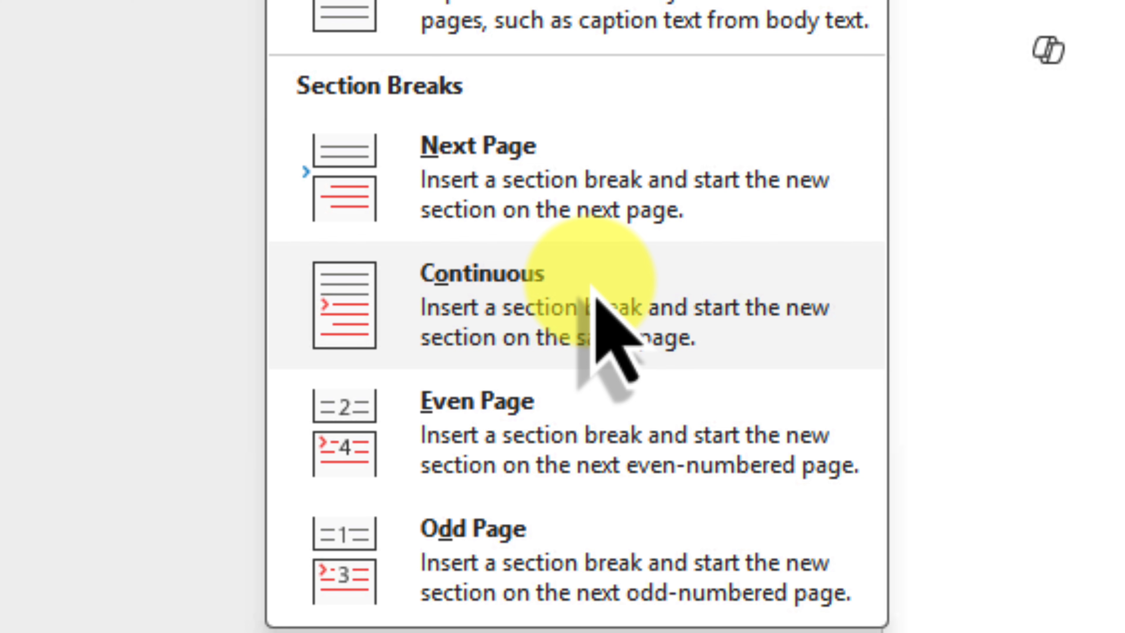
pyautogui.click(646, 170)
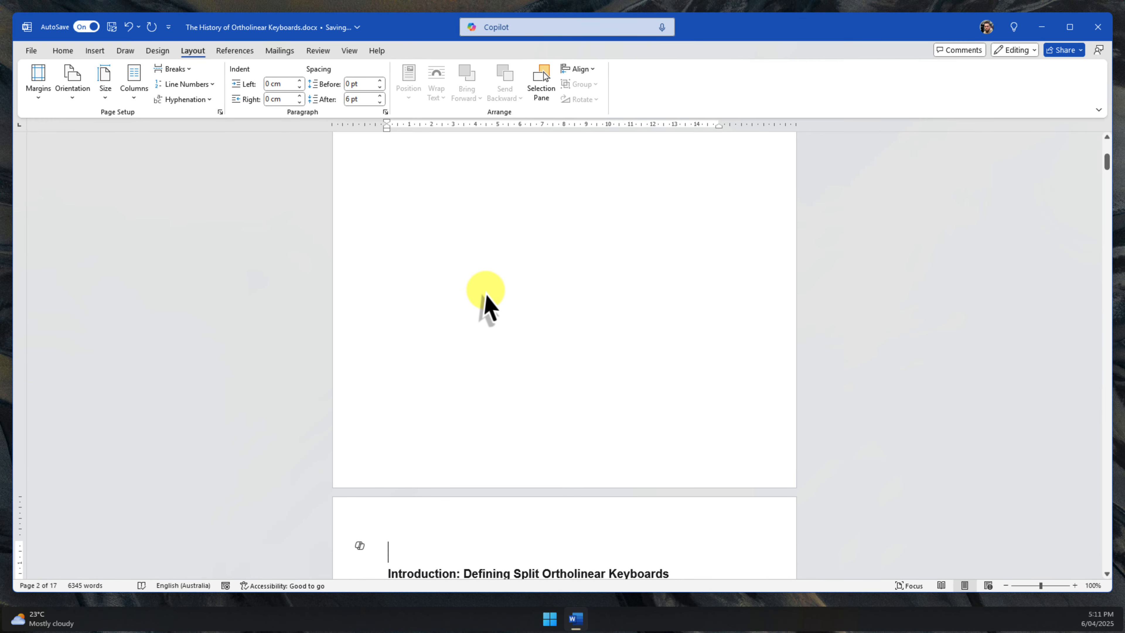
# Step: Place the cursor before the document title, then set custom top and bottom margins to 4 cm and limit the page setup to This section
pyautogui.scroll(-5, 558, 273)
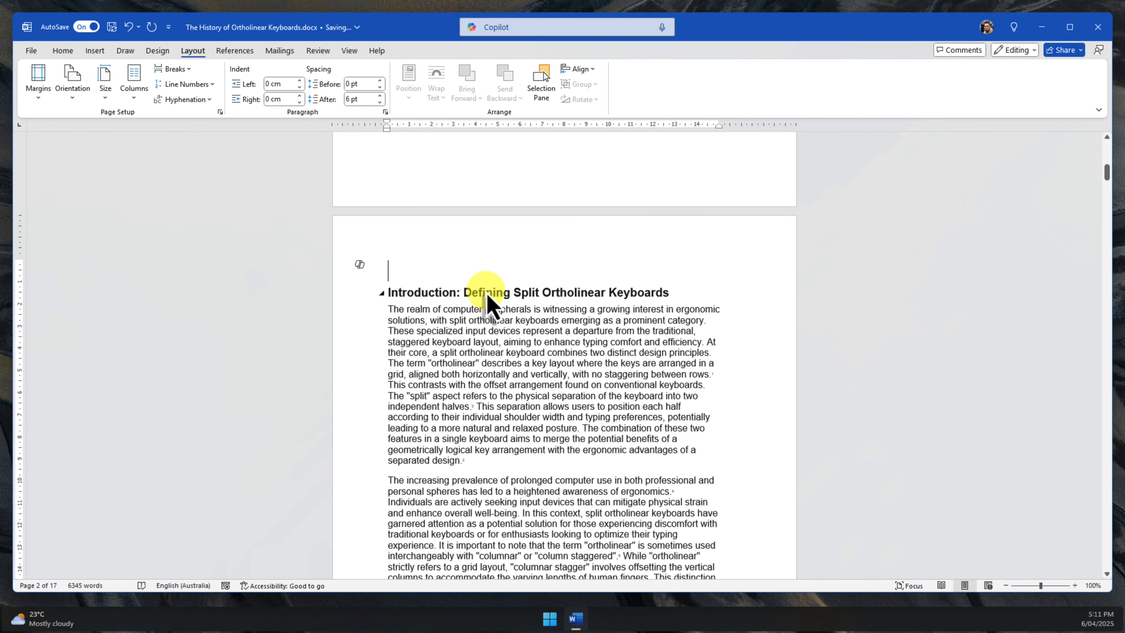
pyautogui.scroll(3, 393, 310)
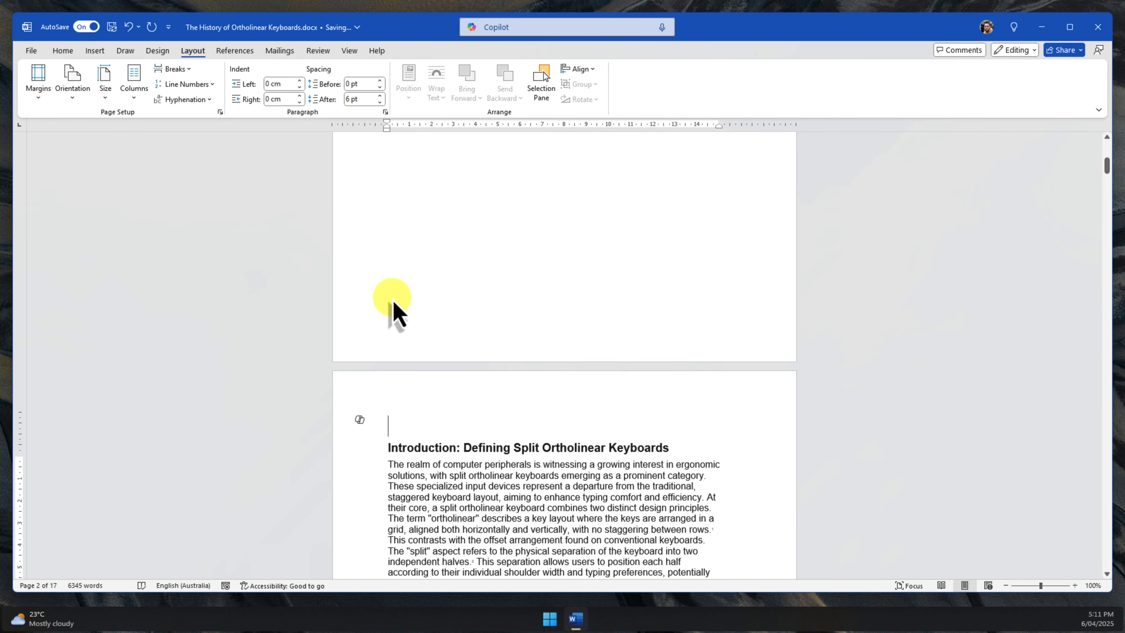
pyautogui.scroll(8, 393, 310)
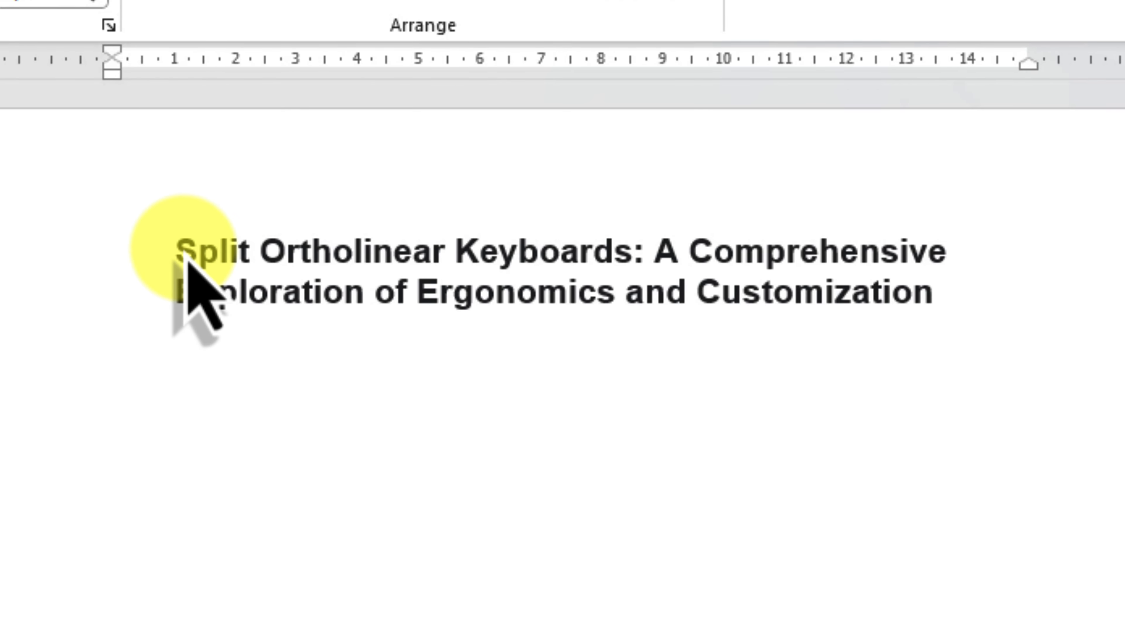
pyautogui.click(181, 251)
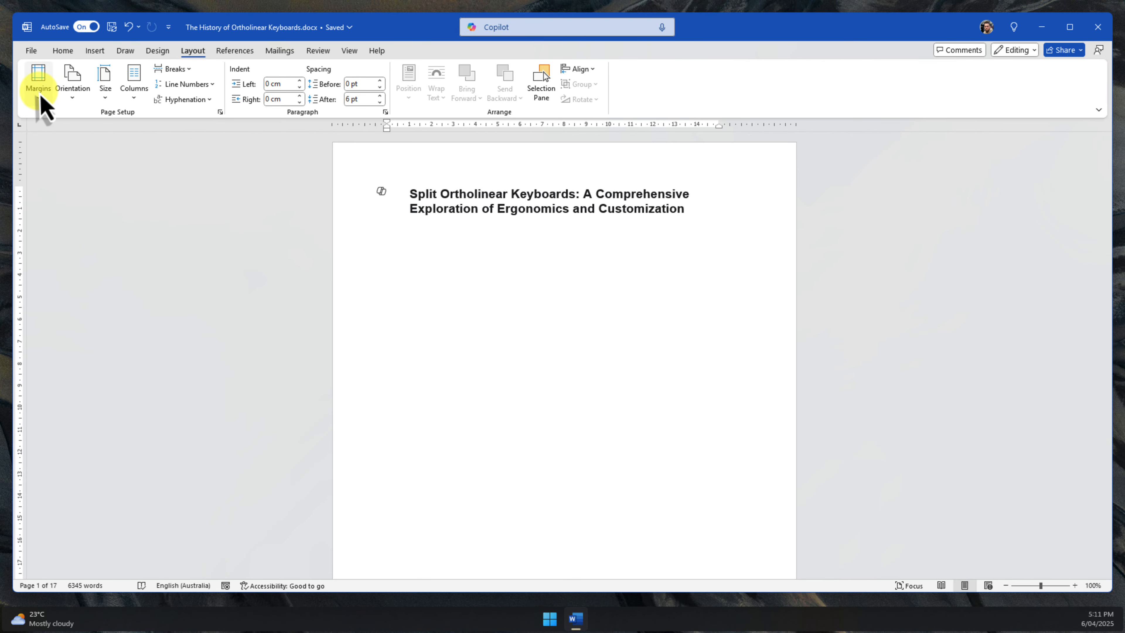
pyautogui.click(38, 88)
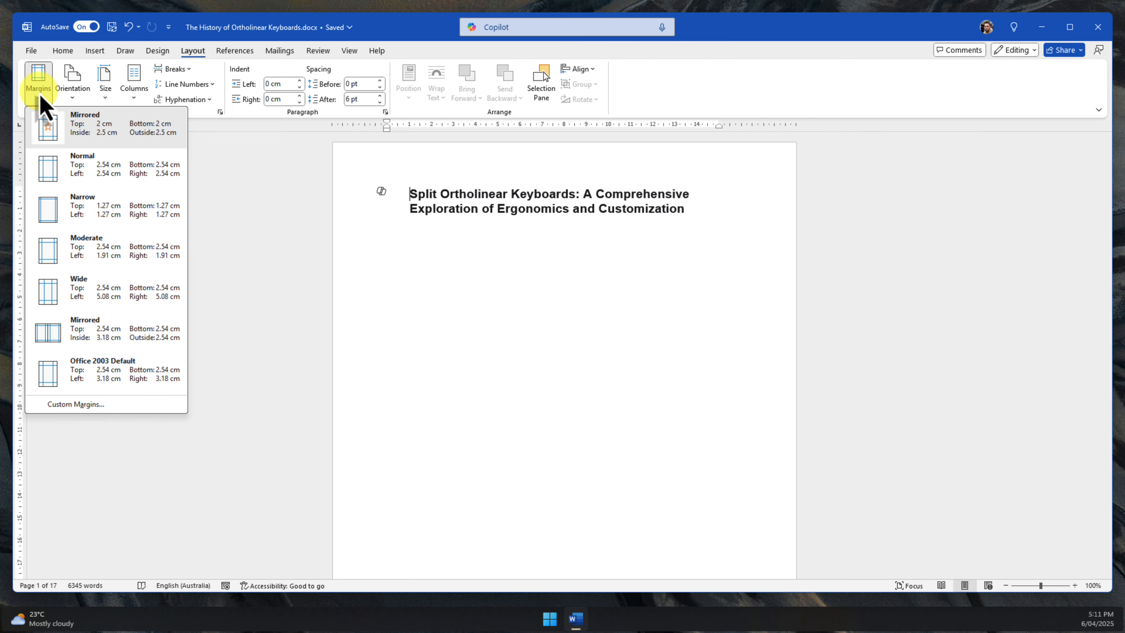
pyautogui.click(113, 402)
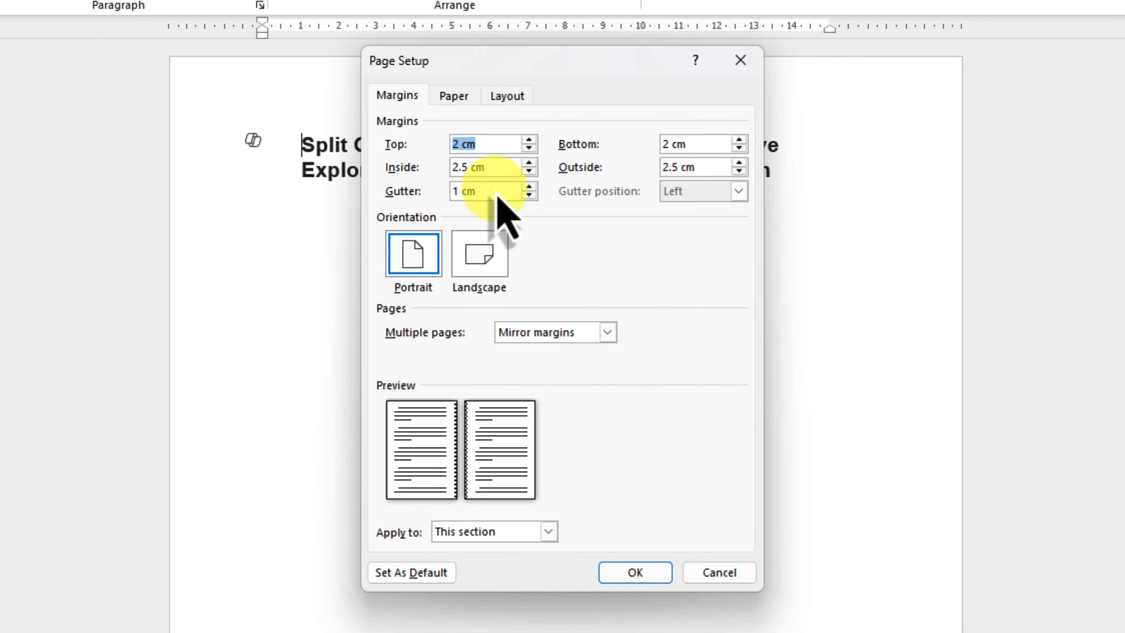
pyautogui.write('4cm')
pyautogui.press('Tab')
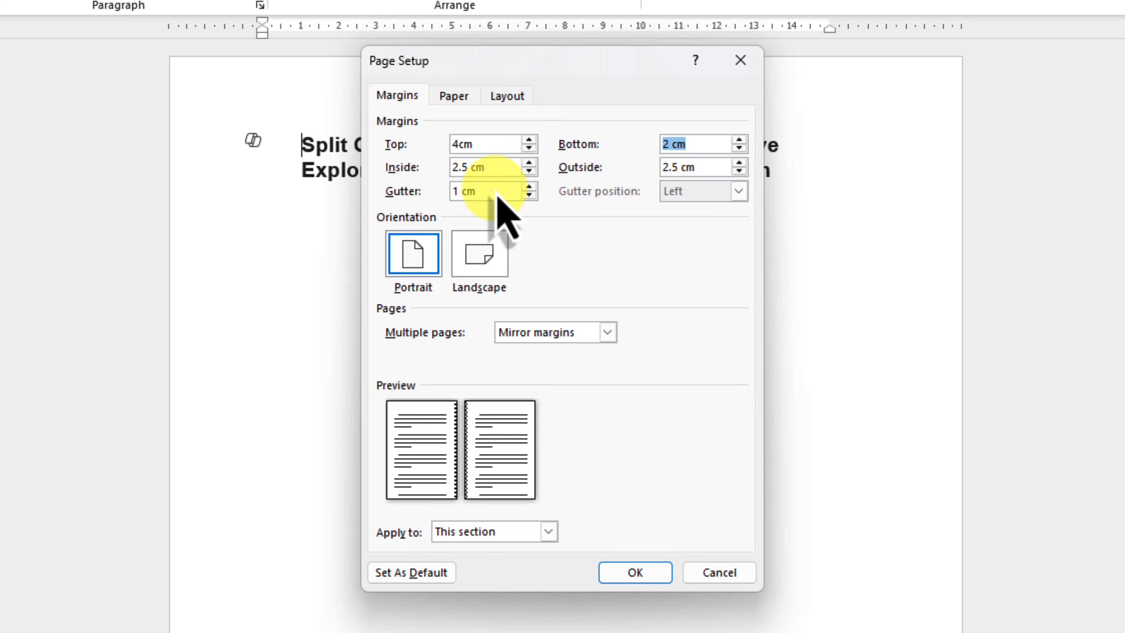
pyautogui.write('4cm')
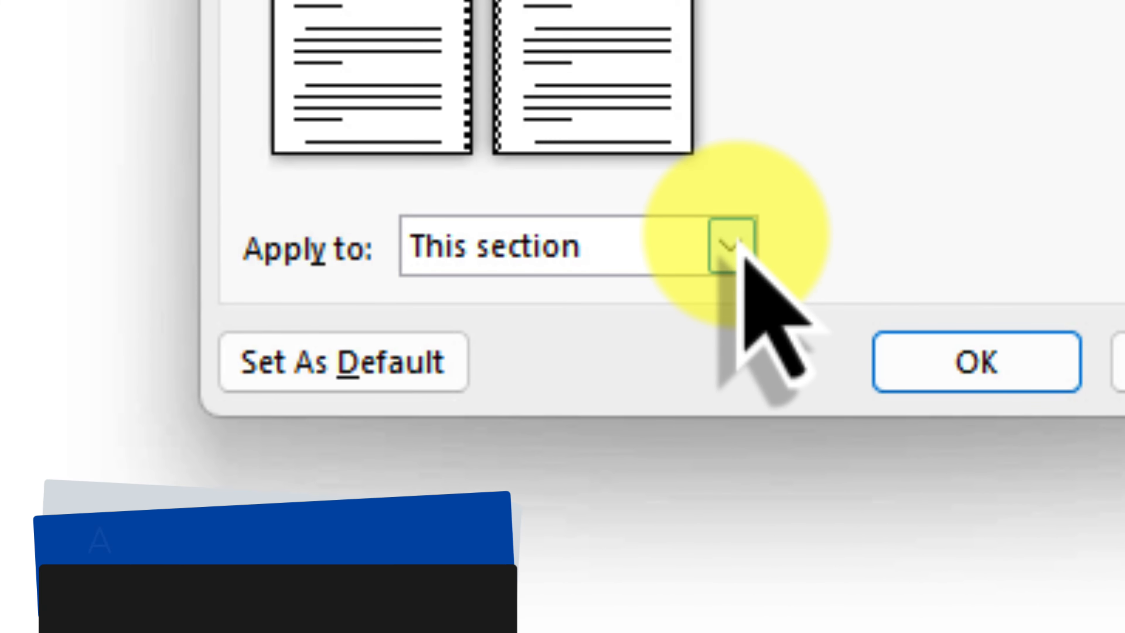
pyautogui.click(577, 485)
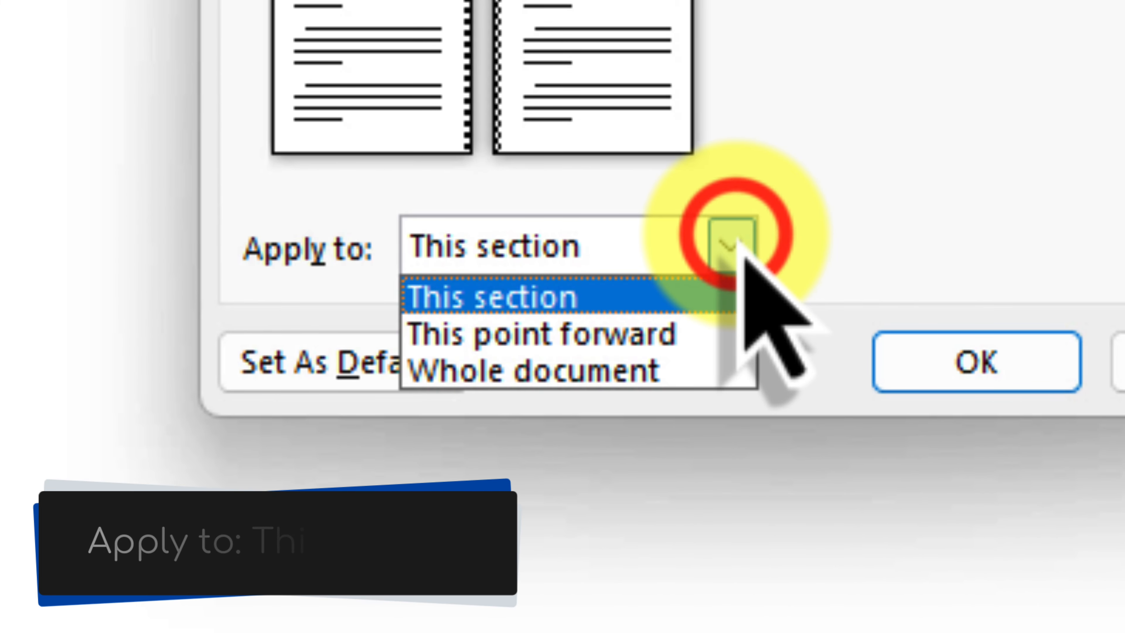
pyautogui.click(571, 293)
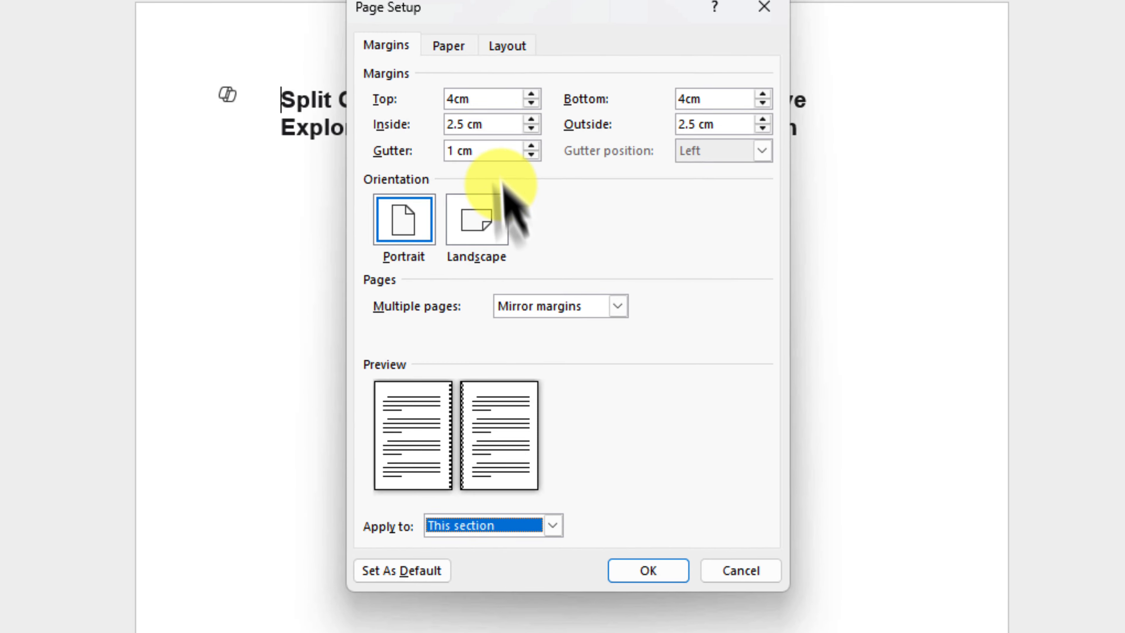
# Step: Set the inside and outside margins to 4 cm, choose Landscape orientation, and apply the page setup to the title section
pyautogui.moveTo(488, 152); pyautogui.dragTo(429, 158)
pyautogui.write('4cm')
pyautogui.press('Tab')
pyautogui.write('4cm')
pyautogui.click(475, 240)
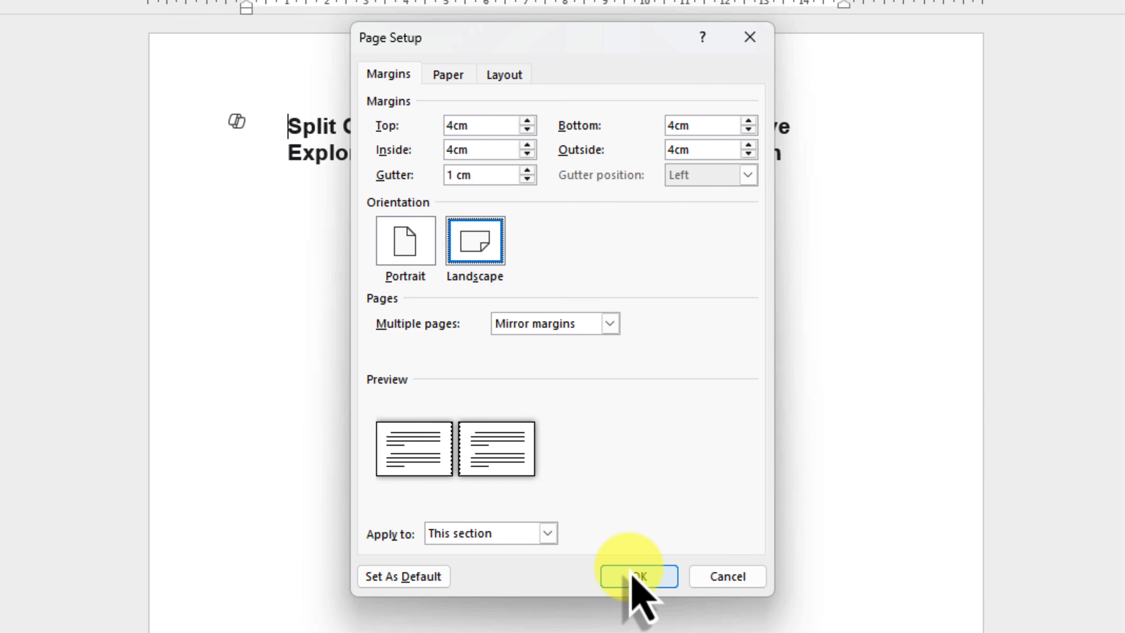
pyautogui.click(631, 570)
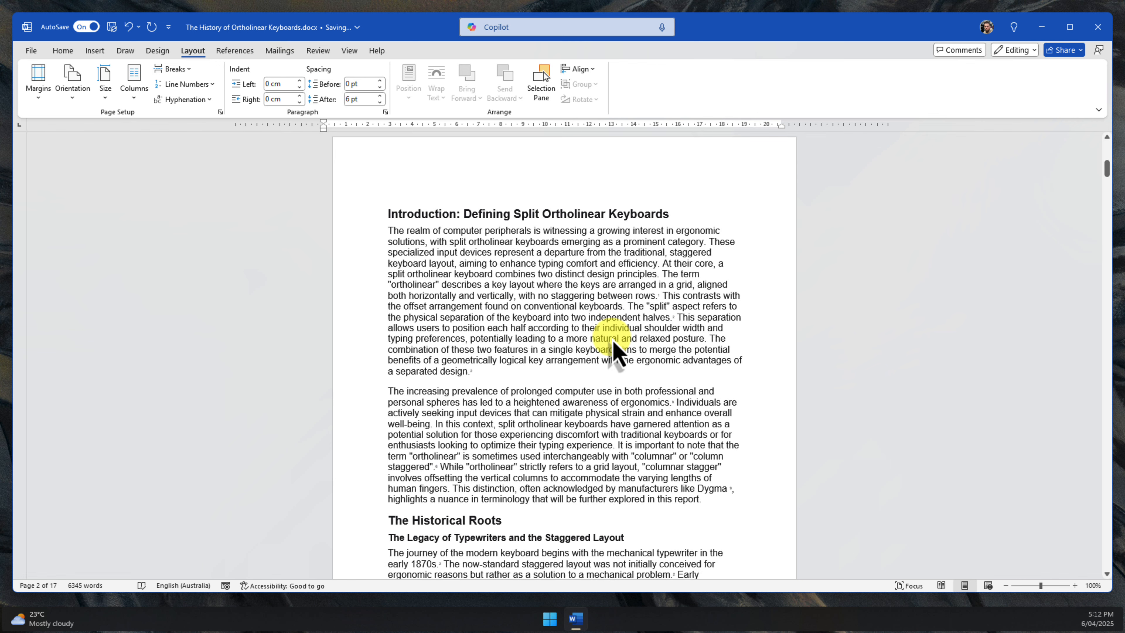
# Step: Open the page and section break options while viewing the Introduction section
pyautogui.scroll(-2, 616, 350)
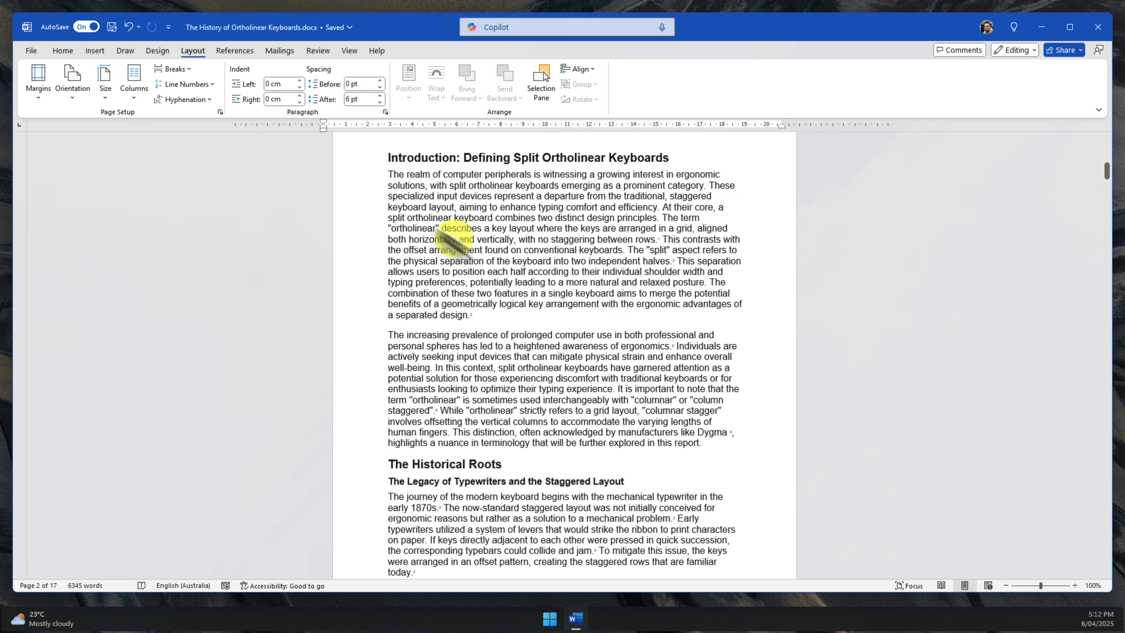
pyautogui.click(174, 69)
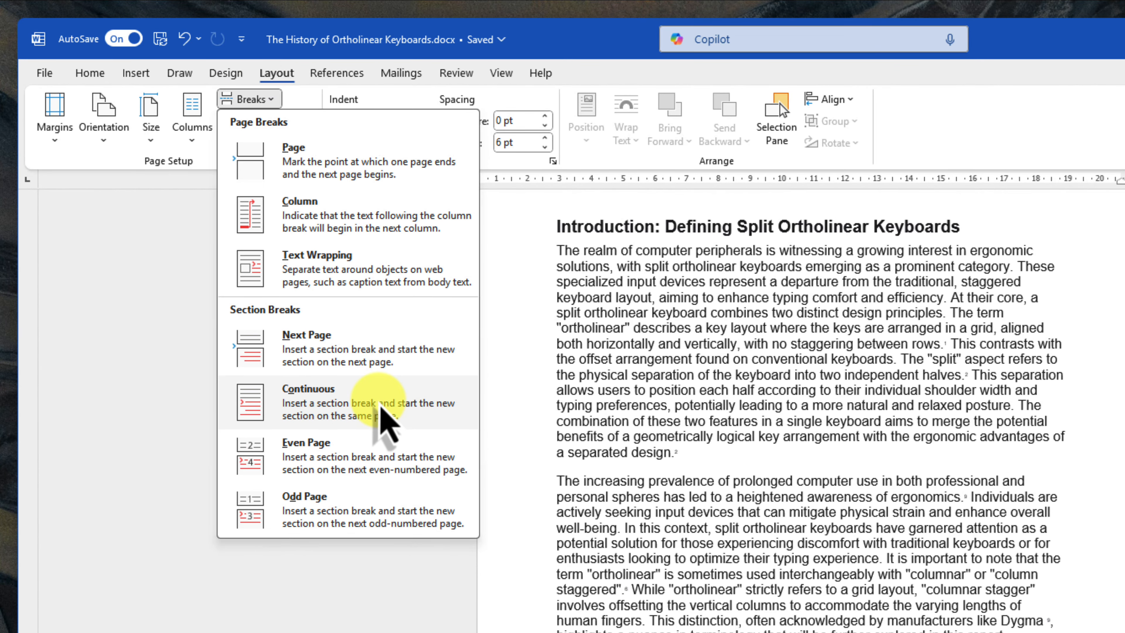